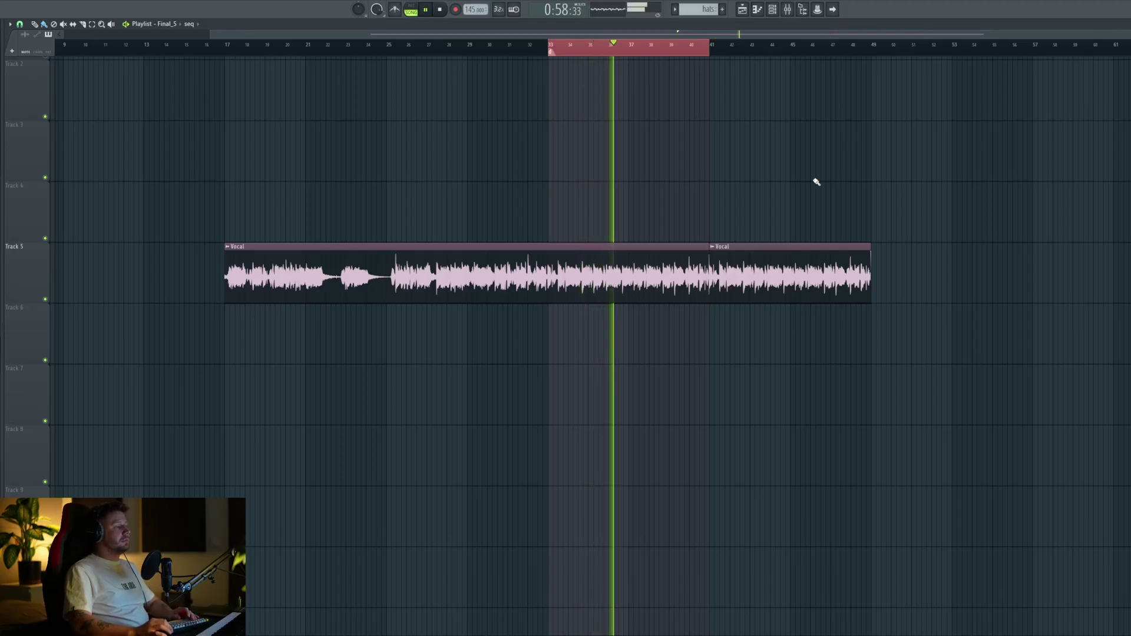
Play back the looped drop section of the vocal, including with the kick, open hat and hats patterns on Tracks 7 to 9.
{"action": "key", "text": "space"}
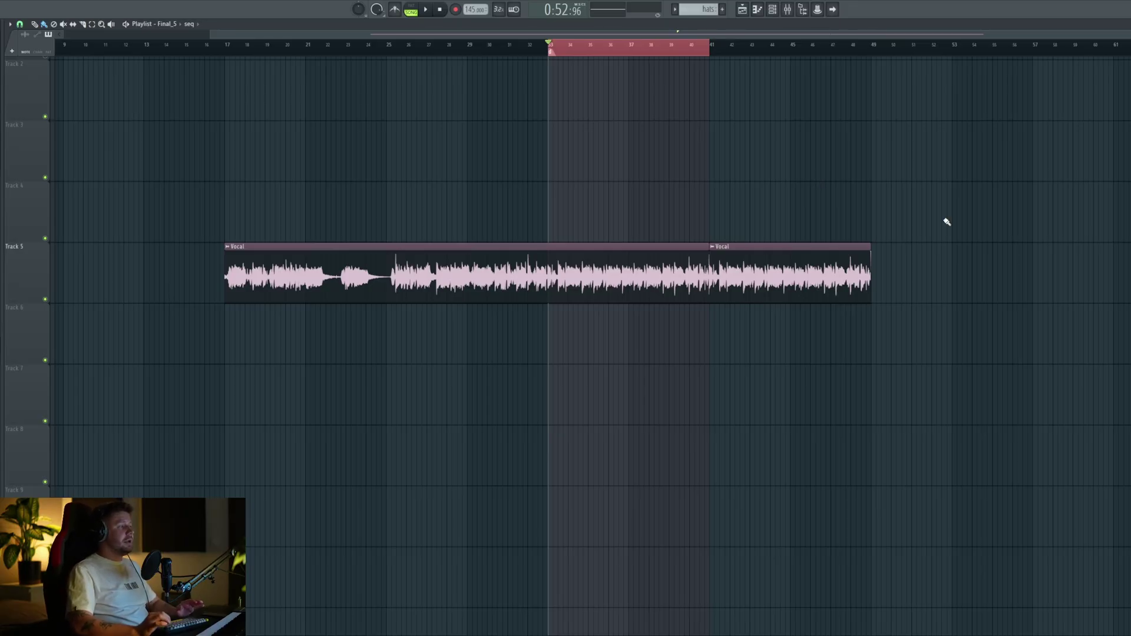
{"action": "scroll", "coordinate": [577, 261], "scroll_direction": "down", "scroll_amount": 2}
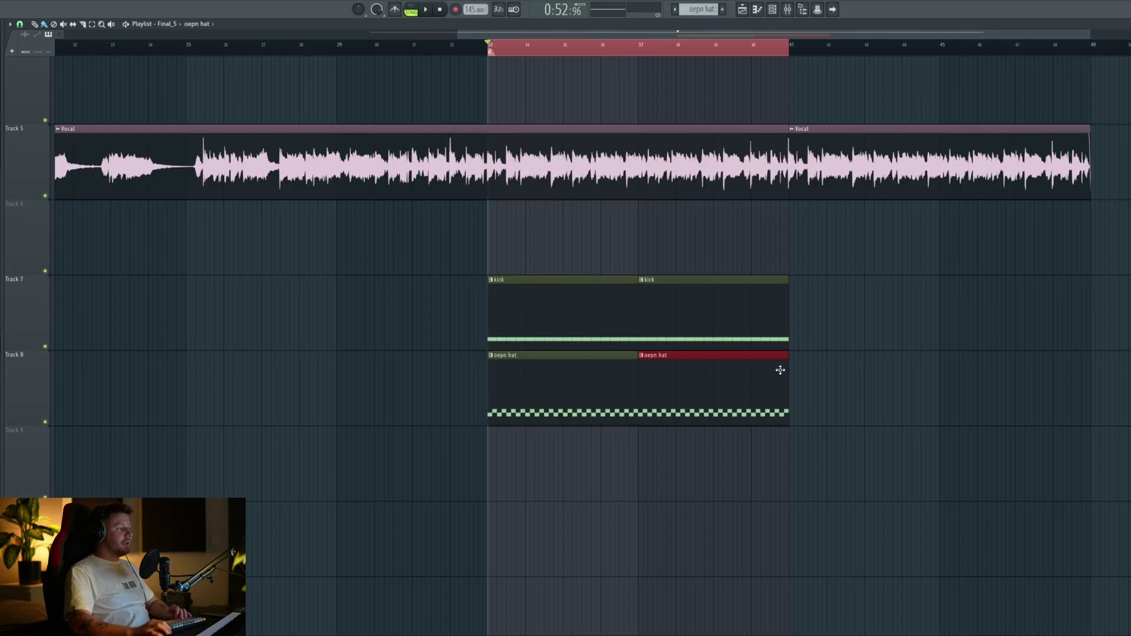
{"action": "key", "text": "space"}
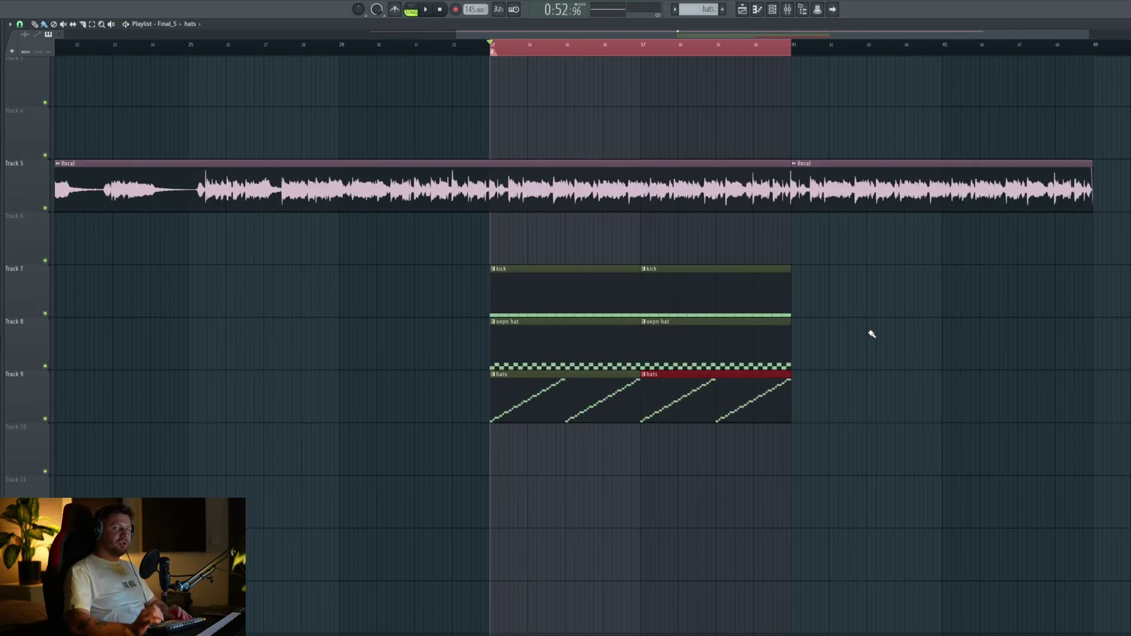
{"action": "key", "text": "space"}
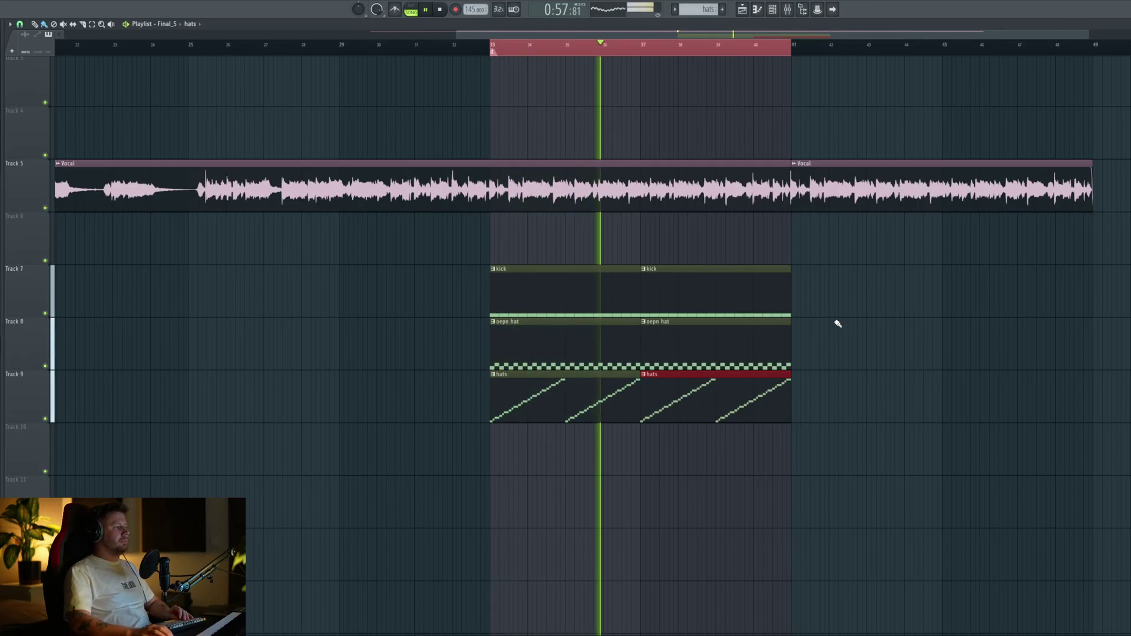
{"action": "key", "text": "space"}
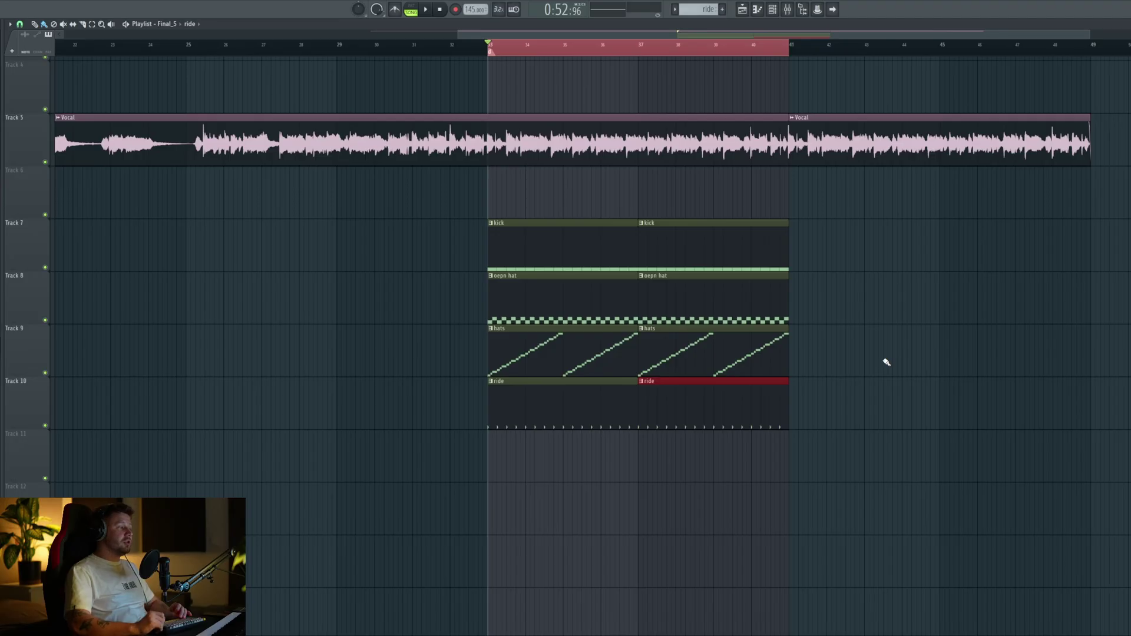
Play back the looped drop section with the ride pattern on Track 10 and the crash on Track 11 added.
{"action": "key", "text": "space"}
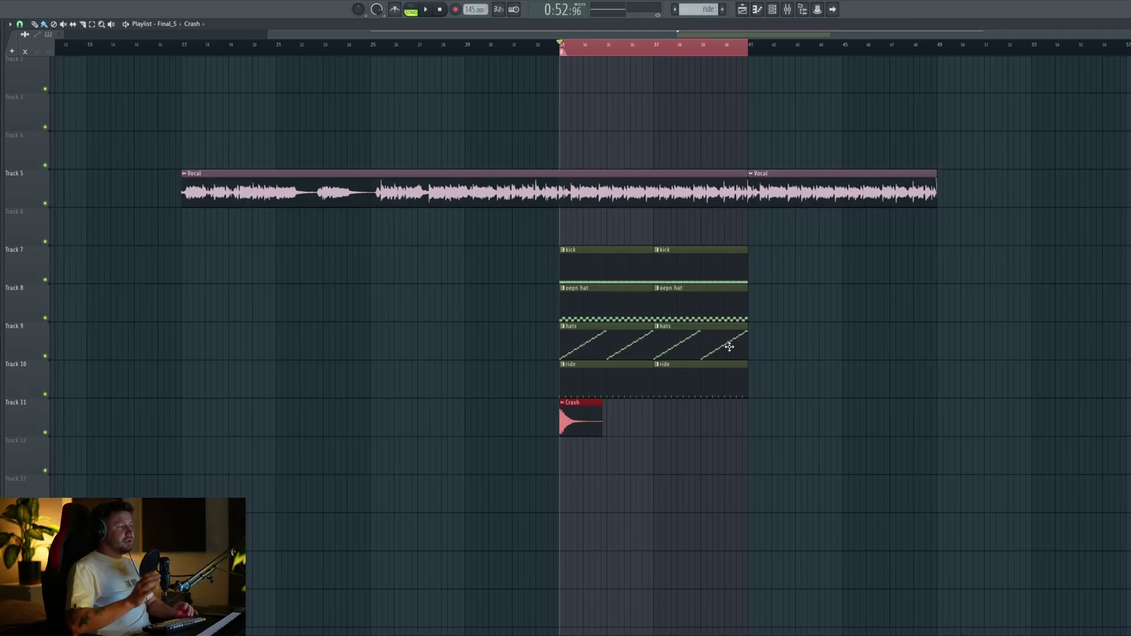
{"action": "key", "text": "space"}
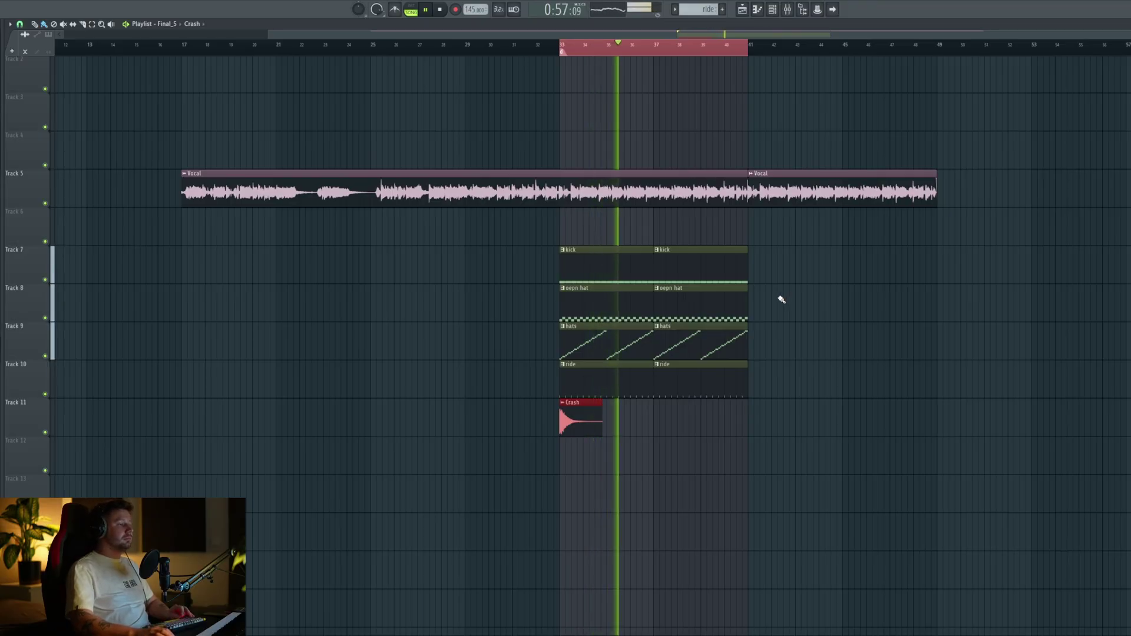
{"action": "key", "text": "space"}
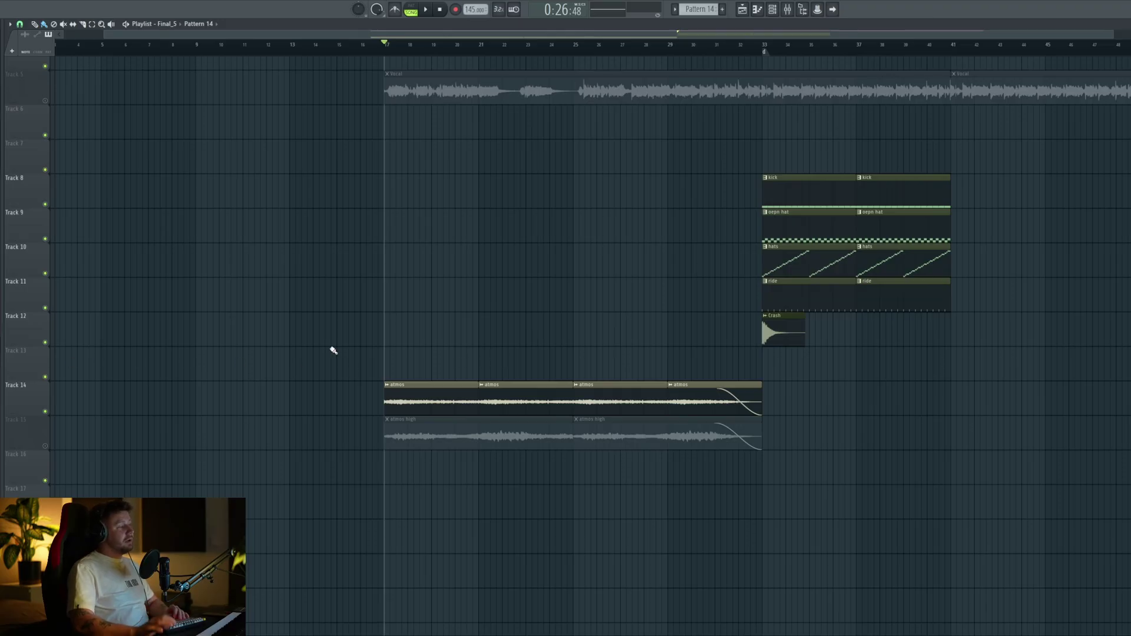
Listen to the atmos and atmos high layers separately, and together with the vocal from bar 17.
{"action": "key", "text": "space"}
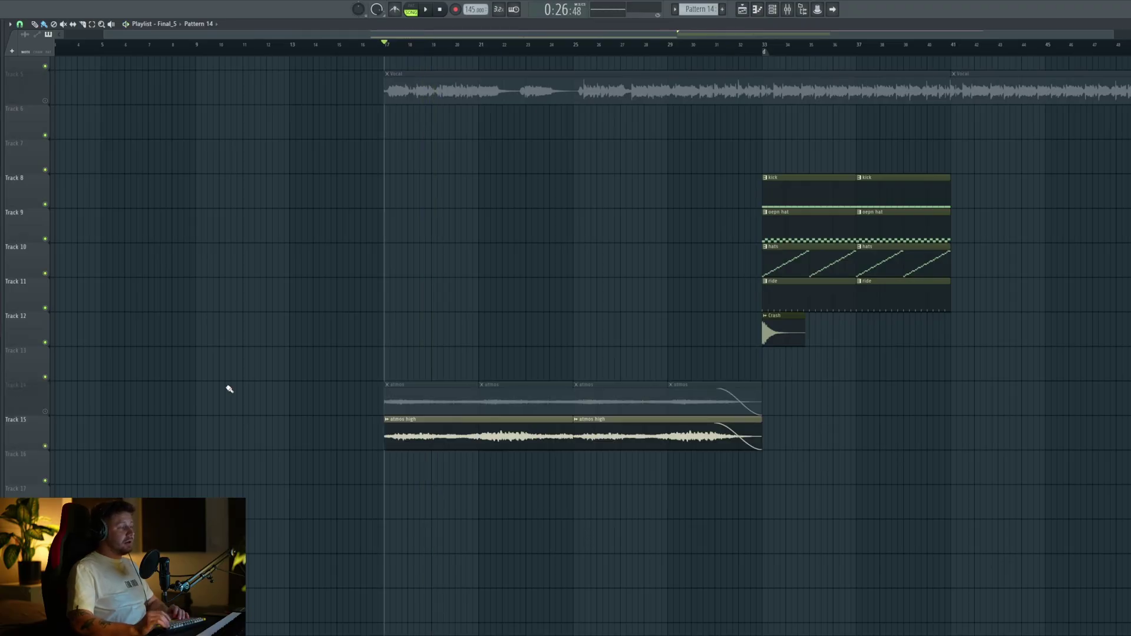
{"action": "key", "text": "space"}
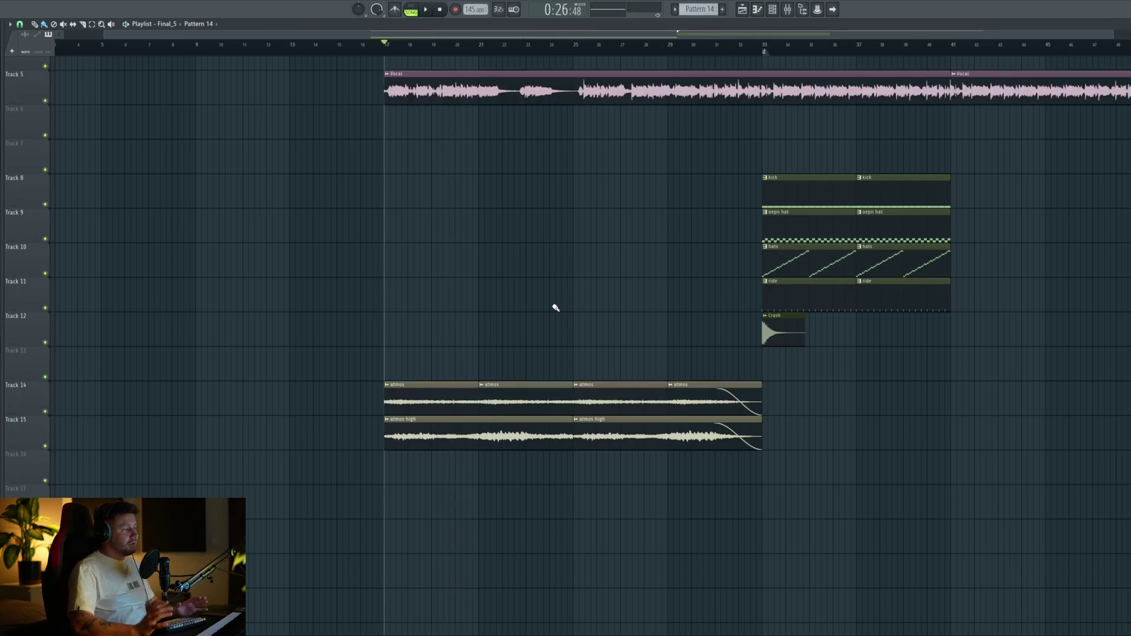
{"action": "key", "text": "space"}
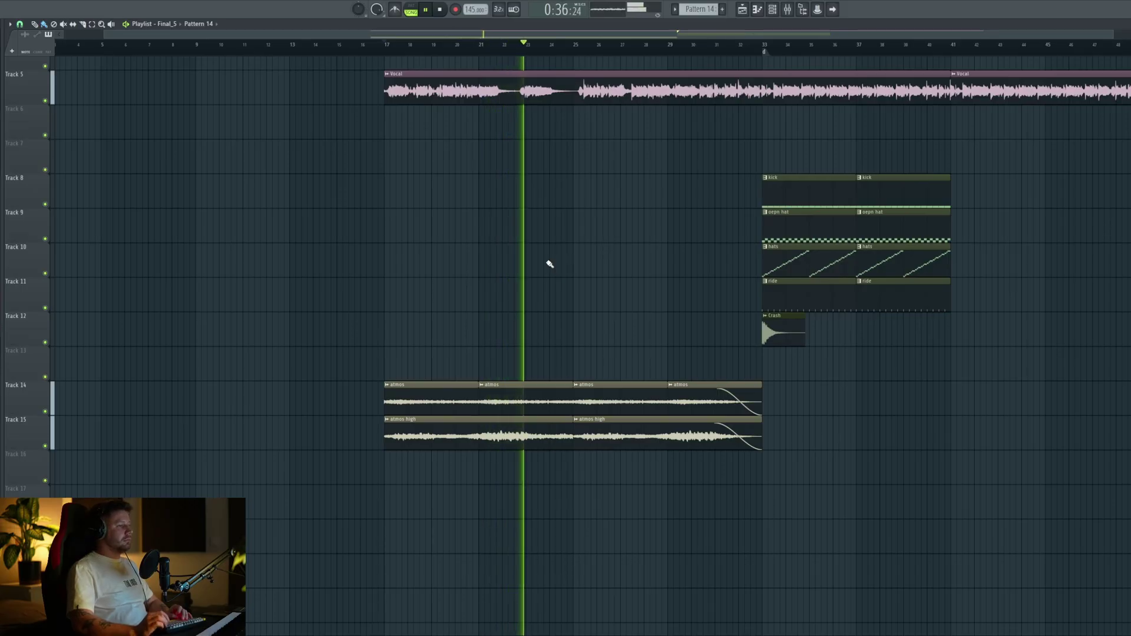
{"action": "key", "text": "space"}
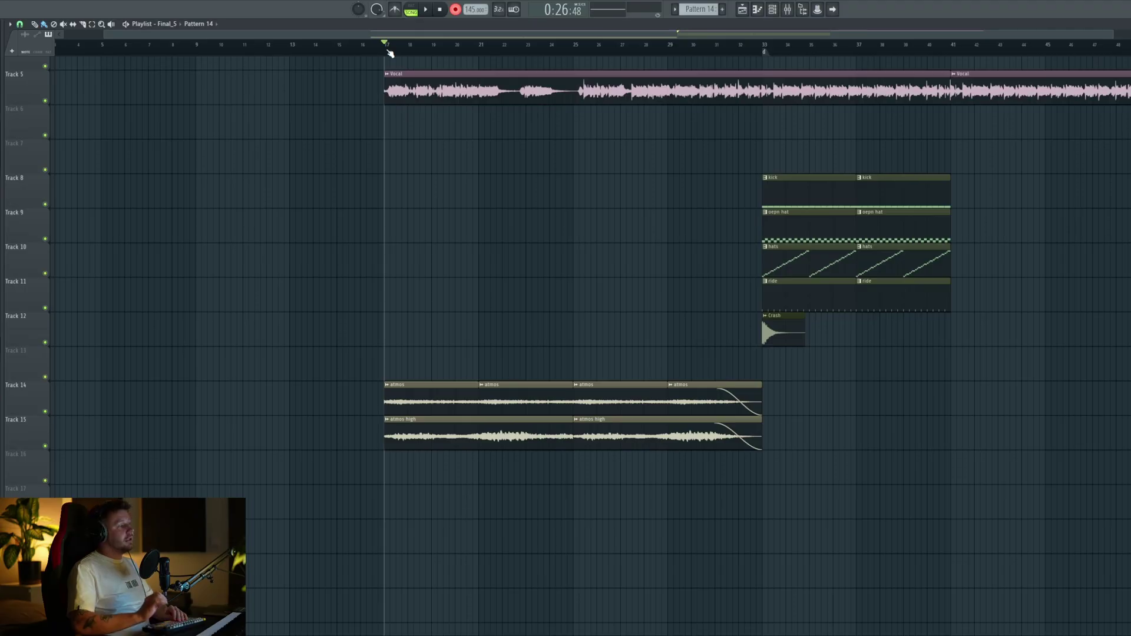
{"action": "key", "text": "space"}
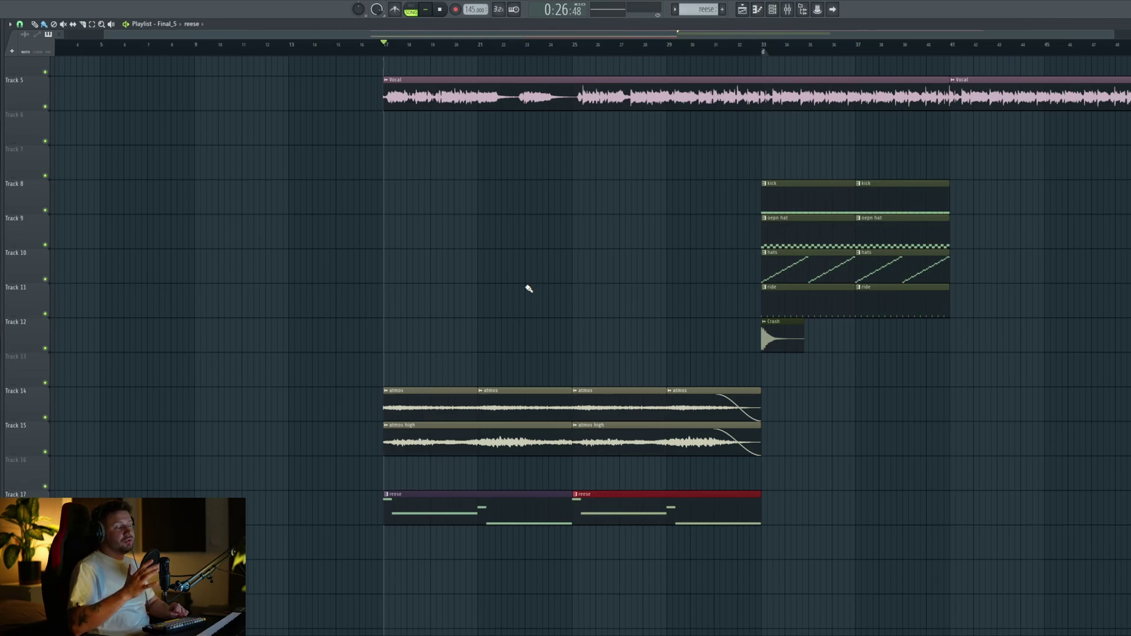
Listen to the FX layers on Tracks 20 to 29, including the downlifter, trans high, clash, uplifter, sub impact and radio down clips.
{"action": "scroll", "coordinate": [629, 306], "scroll_direction": "down", "scroll_amount": 2}
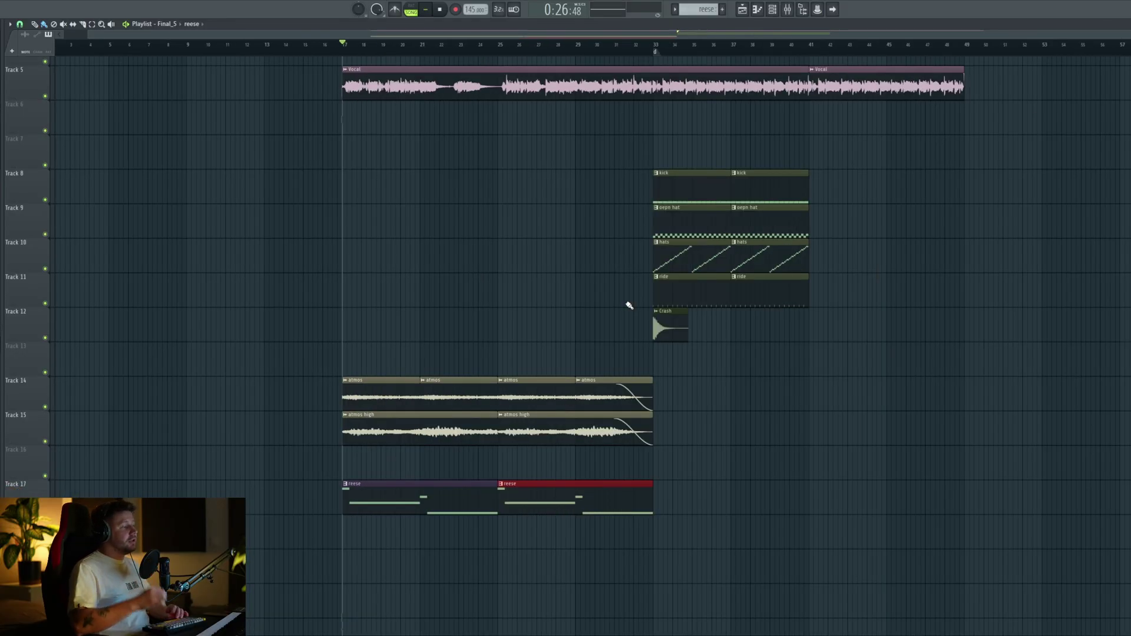
{"action": "scroll", "coordinate": [553, 290], "scroll_direction": "down", "scroll_amount": 6}
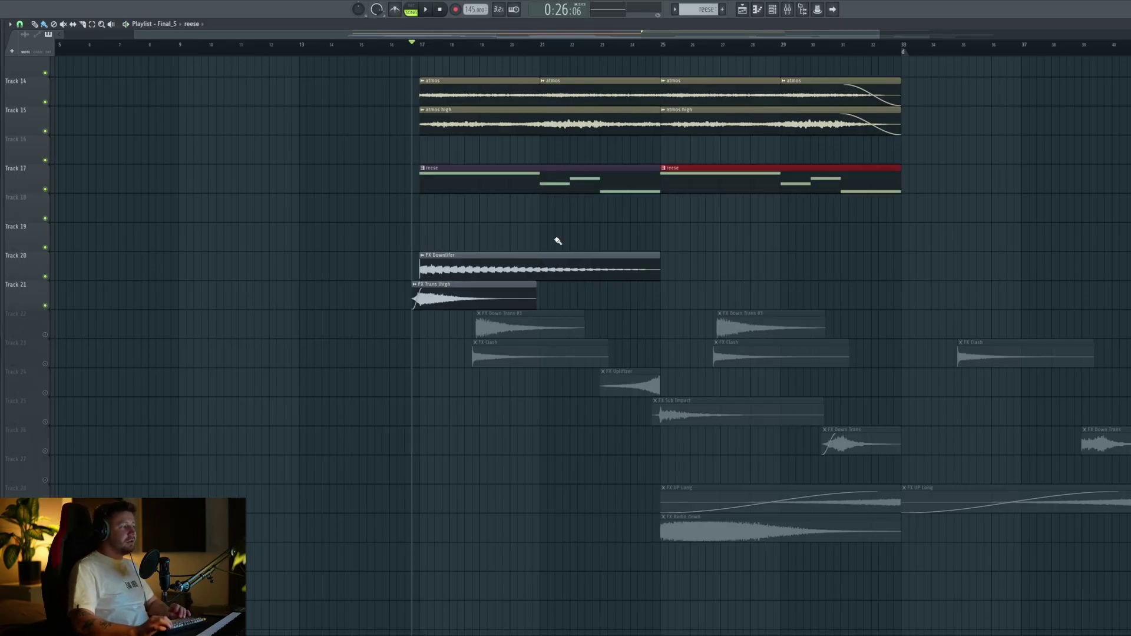
{"action": "key", "text": "space"}
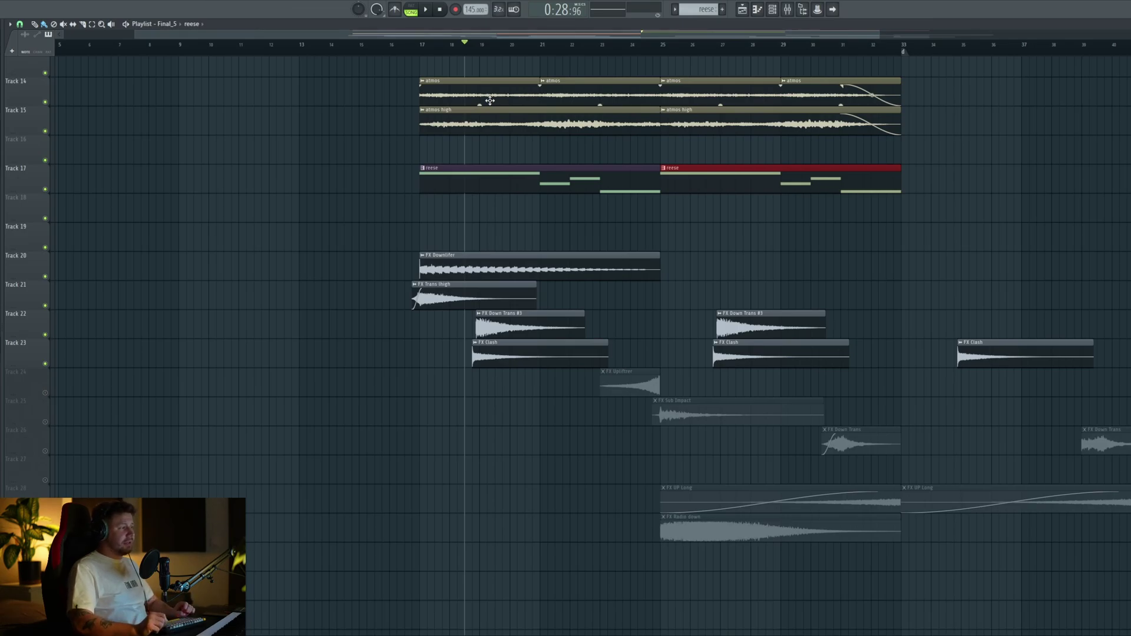
{"action": "key", "text": "space"}
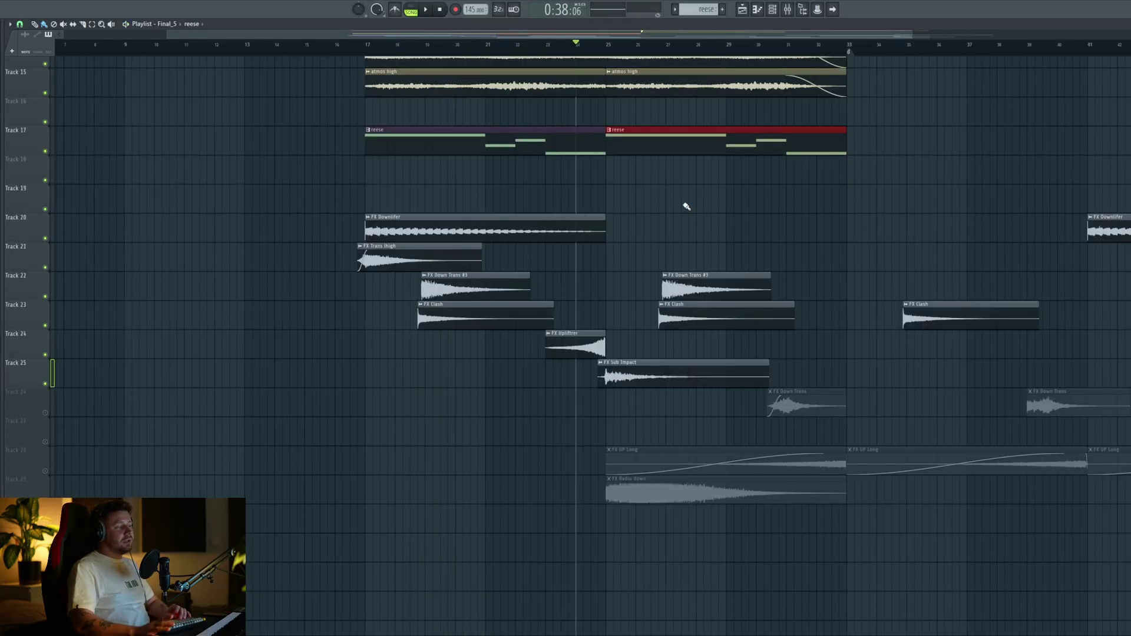
{"action": "key", "text": "space"}
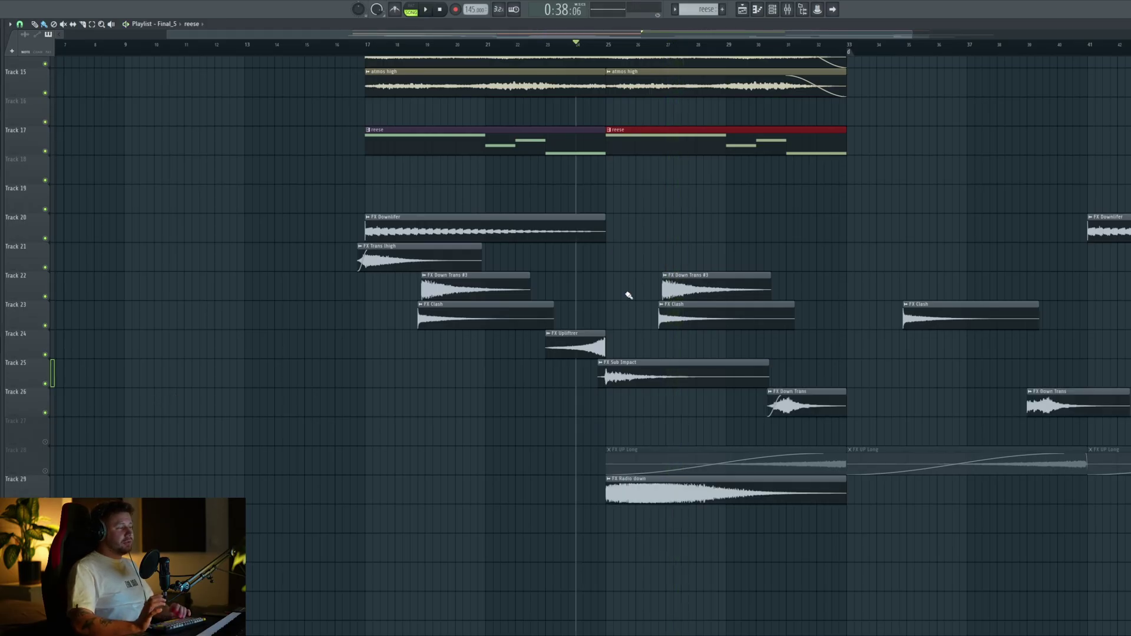
{"action": "key", "text": "space"}
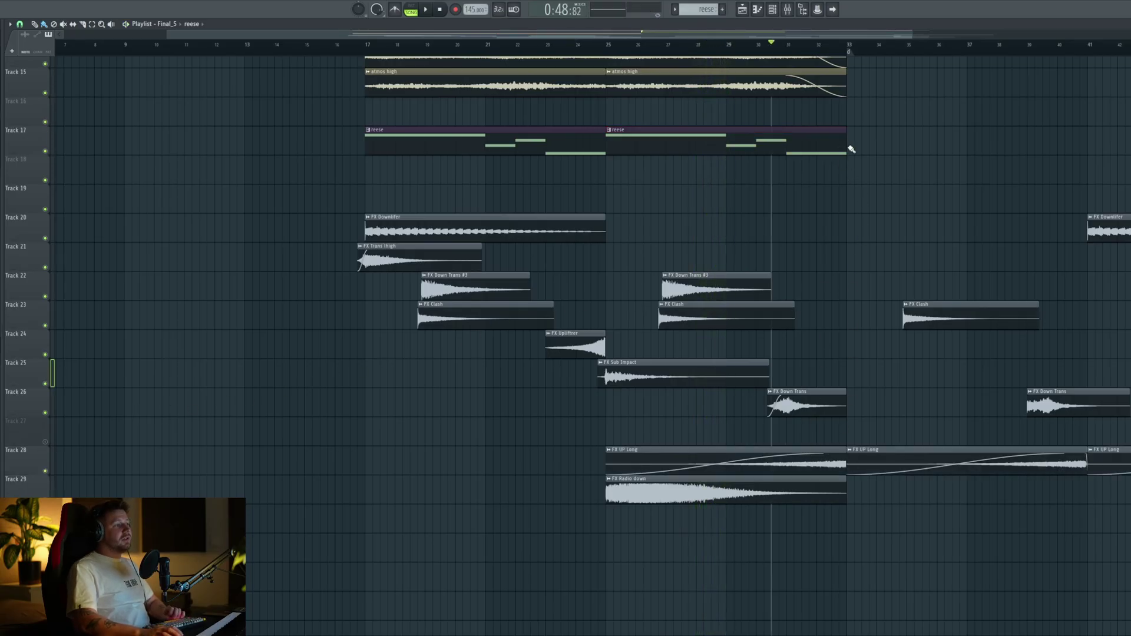
Shorten the second reese clip on Track 17 to end at bar 31 and play the first FX Down Trans clip in solo.
{"action": "left_click_drag", "start_coordinate": [846, 147], "coordinate": [786, 146]}
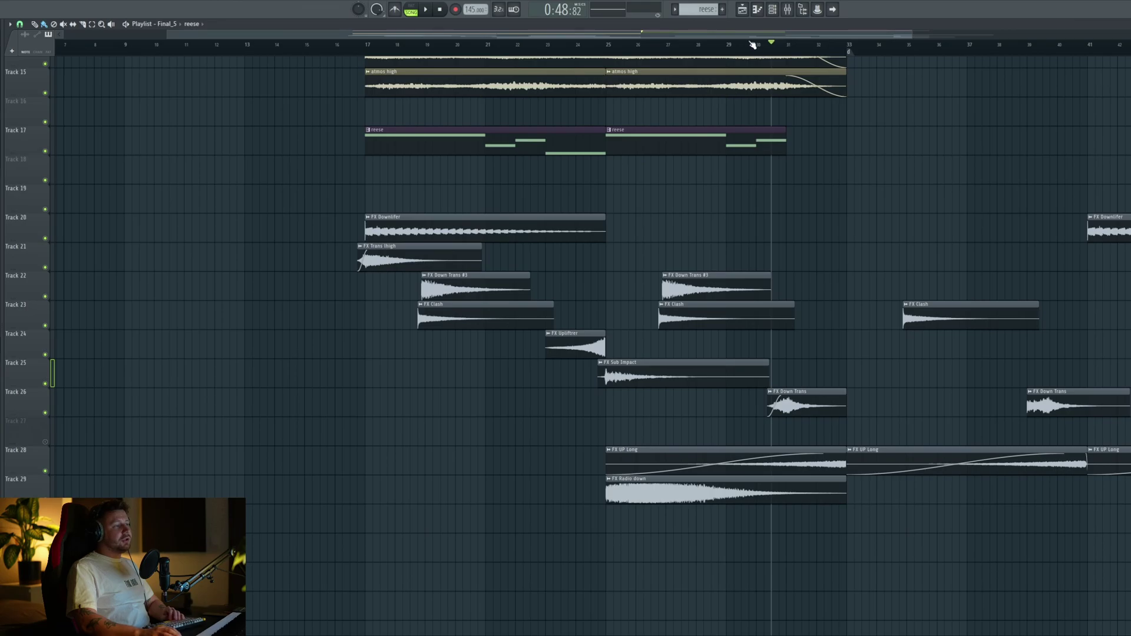
{"action": "left_click", "coordinate": [733, 49]}
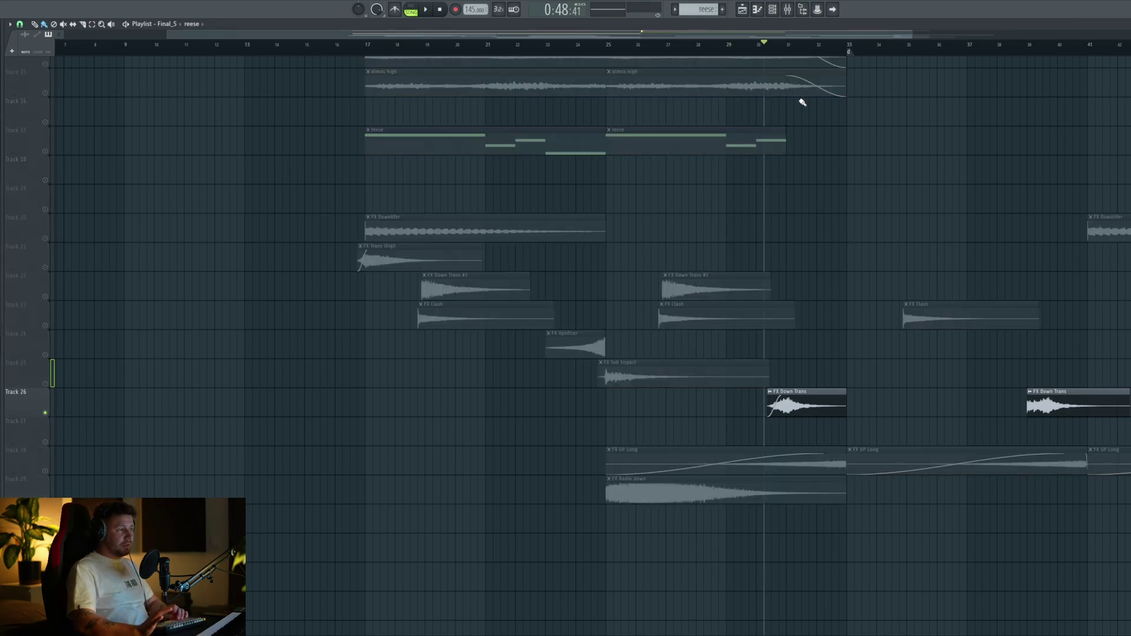
{"action": "key", "text": "space"}
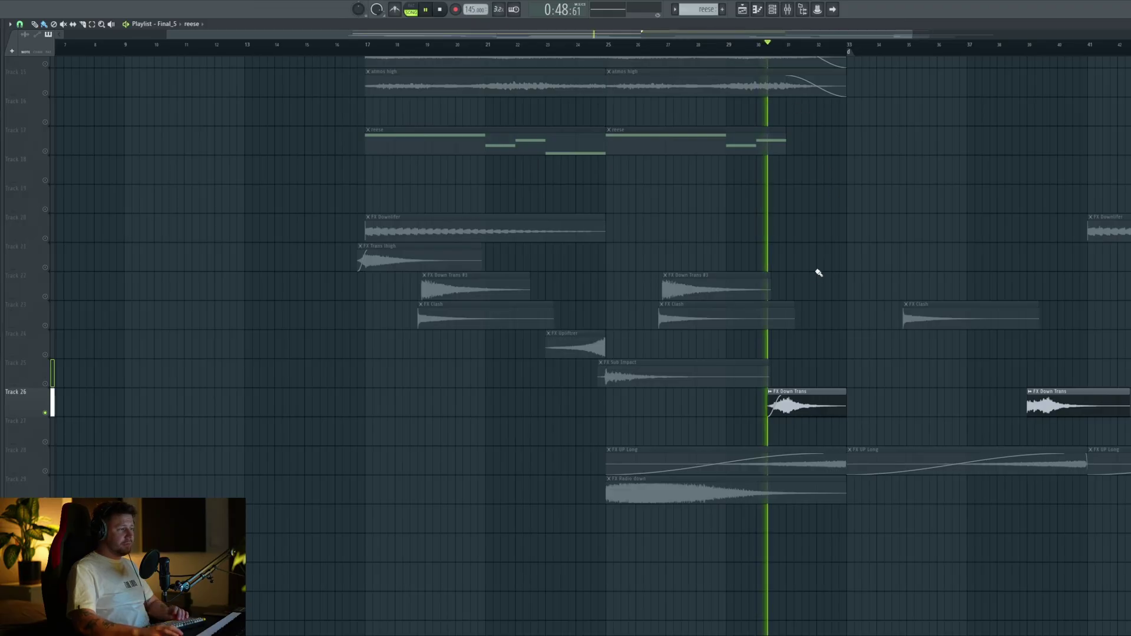
{"action": "key", "text": "space"}
{"action": "left_click", "coordinate": [46, 413], "text": "ctrl"}
Play the full arrangement from bar 29 through the transition into the drop.
{"action": "left_click_drag", "start_coordinate": [829, 287], "coordinate": [642, 506]}
{"action": "scroll", "coordinate": [736, 279], "scroll_direction": "down", "scroll_amount": 3}
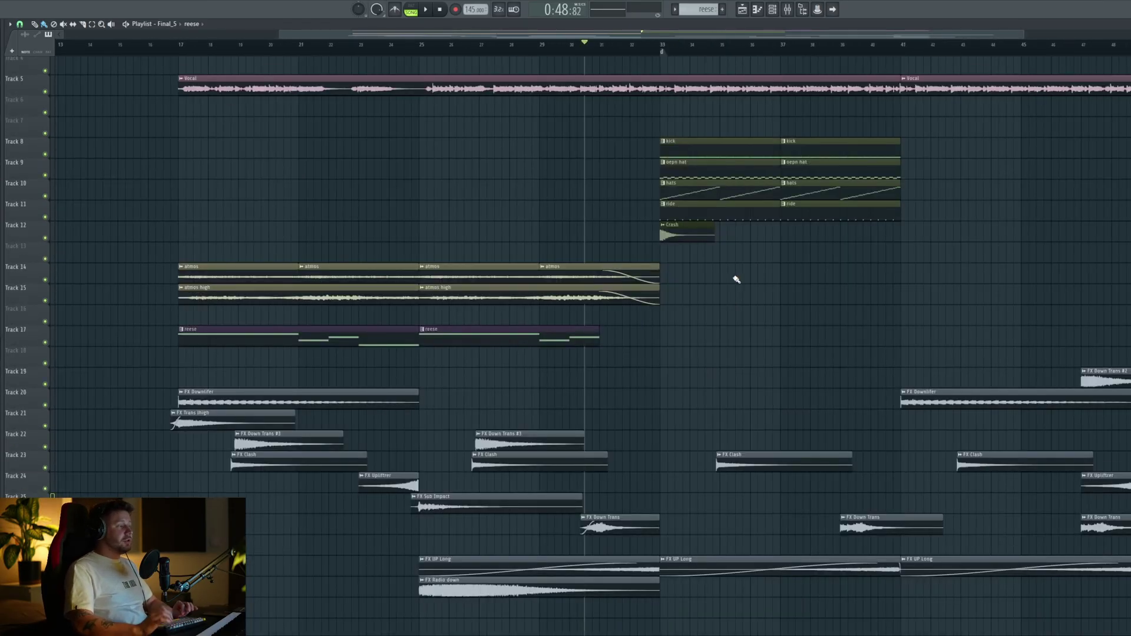
{"action": "left_click", "coordinate": [541, 46]}
{"action": "key", "text": "space"}
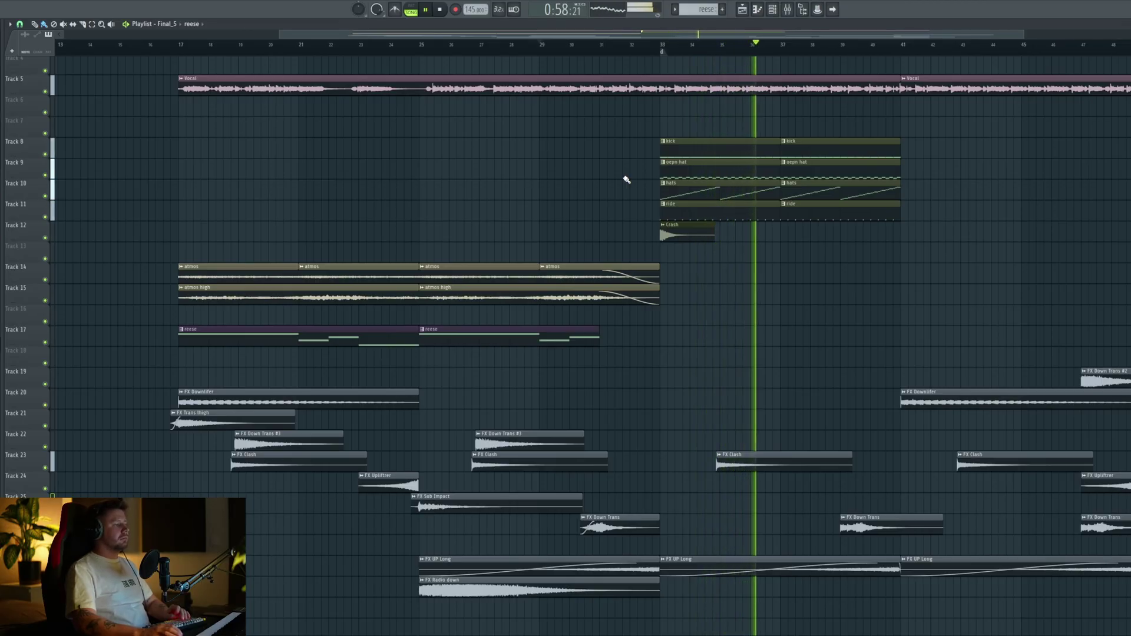
{"action": "key", "text": "space"}
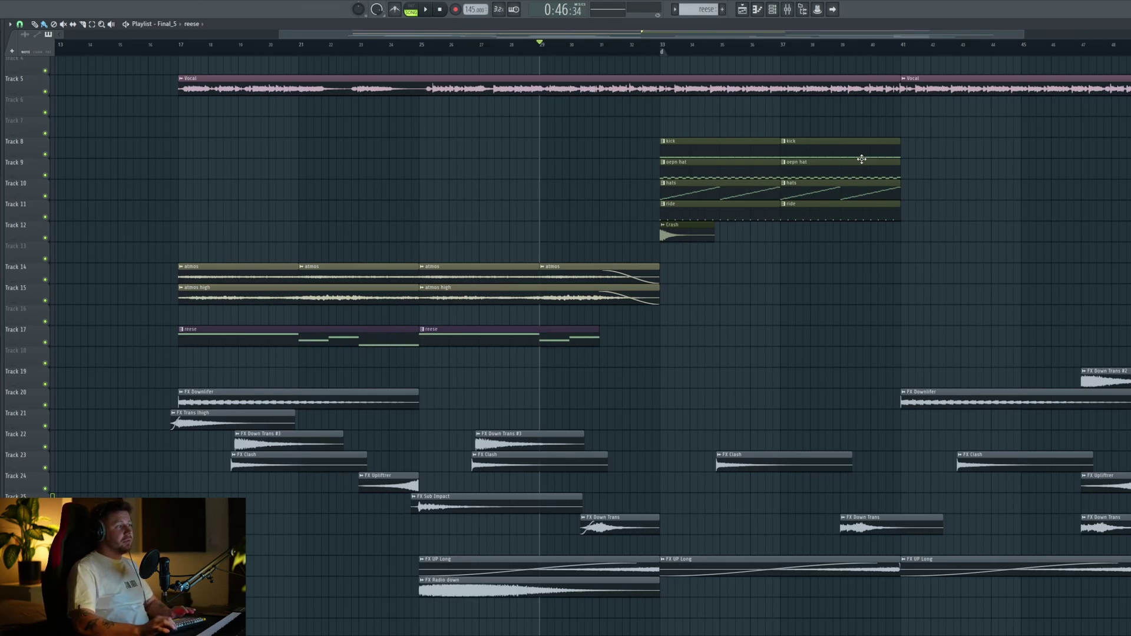
Duplicate the kick, open hat, hats, ride and crash clips on Tracks 8 to 12 so the copies start at bar 41.
{"action": "left_click_drag", "start_coordinate": [978, 141], "coordinate": [660, 241]}
{"action": "left_click_drag", "start_coordinate": [682, 190], "coordinate": [923, 193]}
{"action": "left_click", "coordinate": [946, 285]}
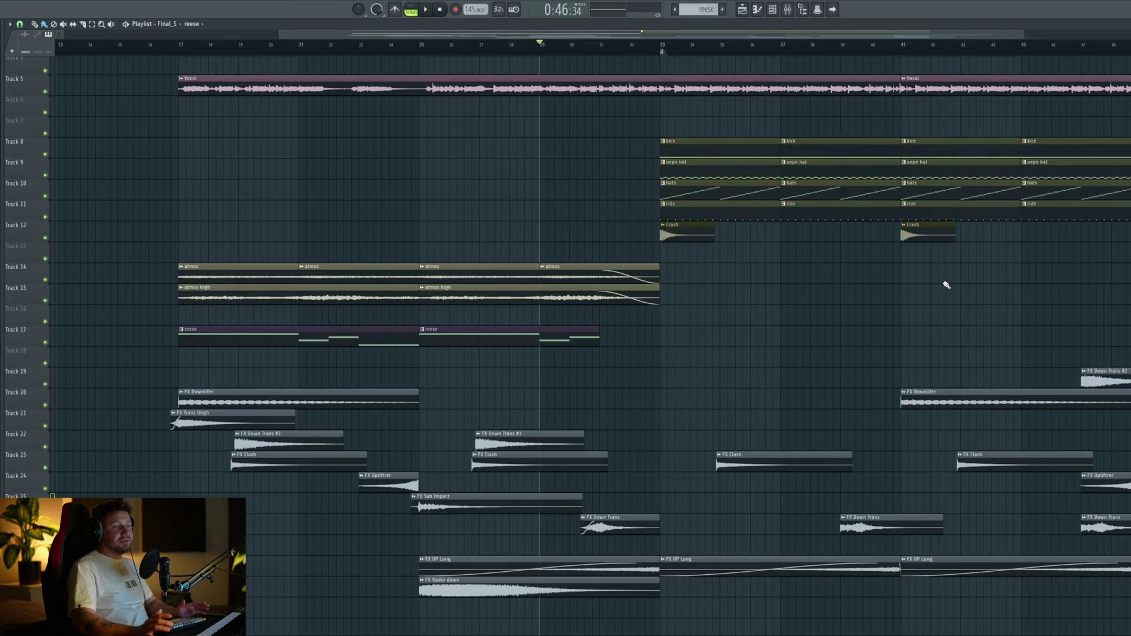
Delete the open hat, hats, ride and crash clips starting at bar 33, and the ride clip at bar 37.
{"action": "right_click", "coordinate": [707, 170]}
{"action": "right_click", "coordinate": [707, 190]}
{"action": "right_click", "coordinate": [707, 211]}
{"action": "right_click", "coordinate": [707, 233]}
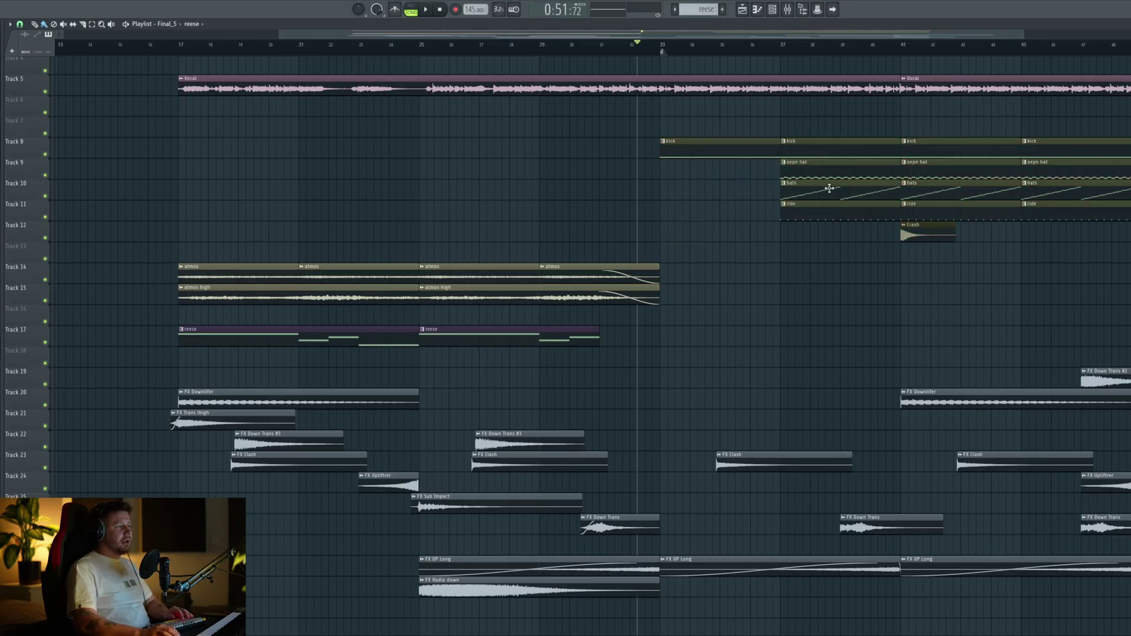
{"action": "right_click", "coordinate": [830, 210]}
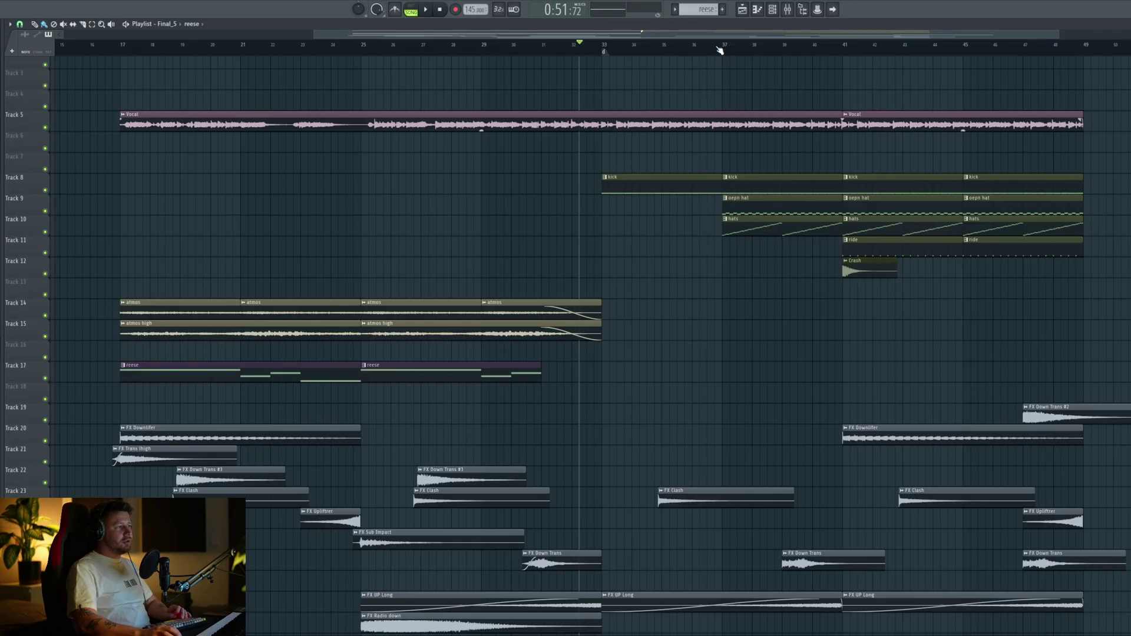
{"action": "left_click_drag", "start_coordinate": [750, 132], "coordinate": [724, 128]}
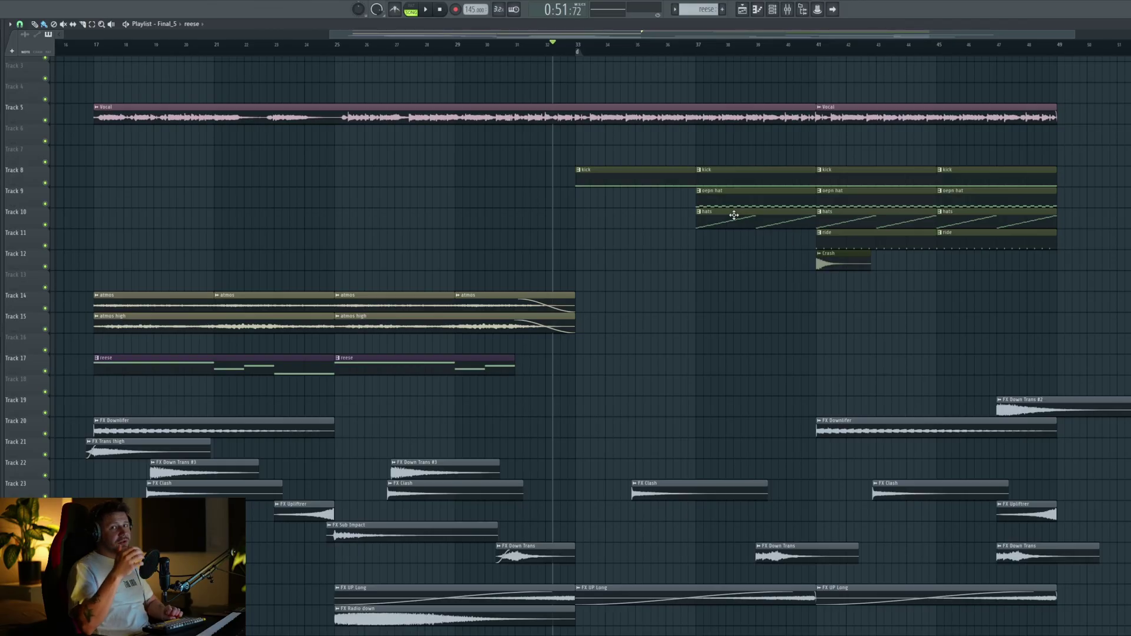
Play the thinned-out drum arrangement from just before bar 33 and look over the FX tracks below it.
{"action": "key", "text": "space"}
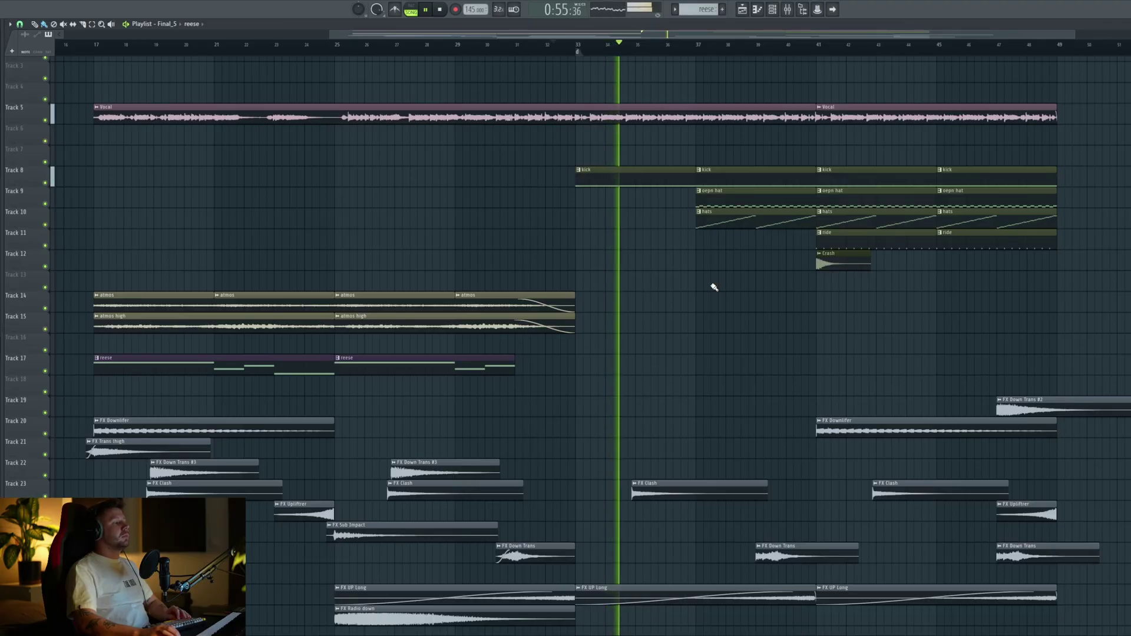
{"action": "key", "text": "space"}
{"action": "scroll", "coordinate": [669, 412], "scroll_direction": "down", "scroll_amount": 5}
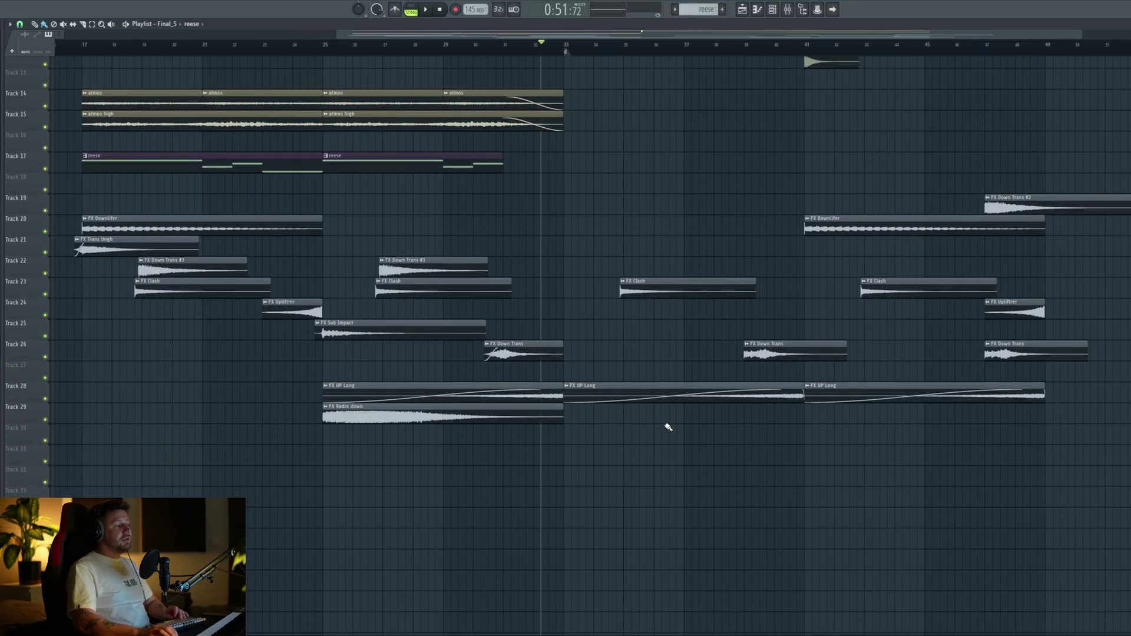
{"action": "scroll", "coordinate": [672, 425], "scroll_direction": "up", "scroll_amount": 4}
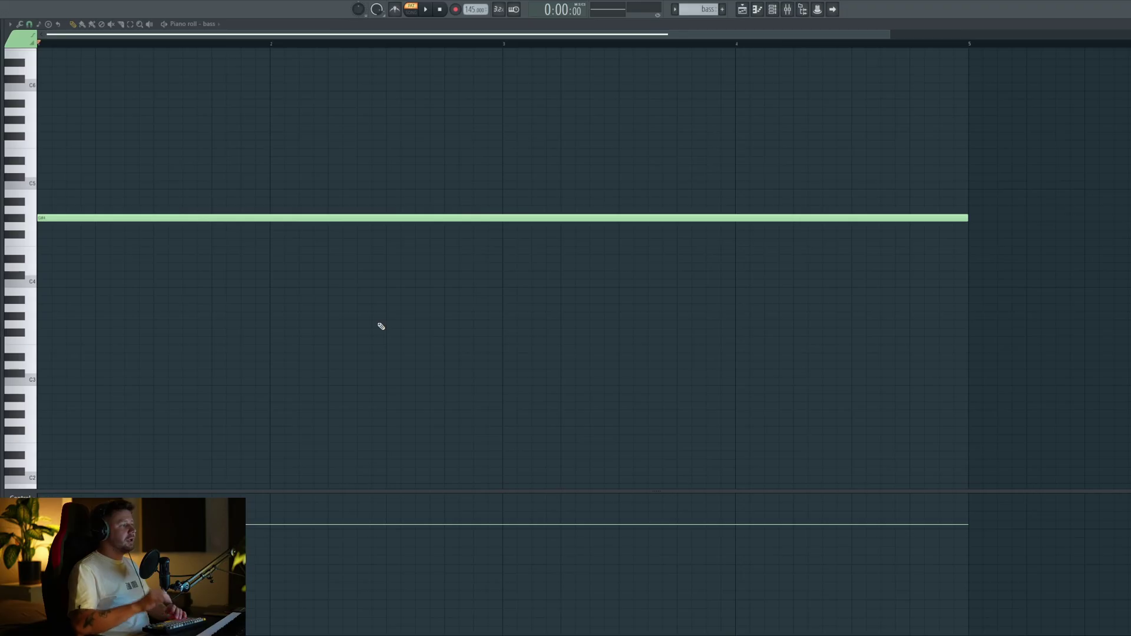
Listen to the sustained bass pattern alone and in the drop on Track 32, then close its Kickstart 2 window.
{"action": "key", "text": "space"}
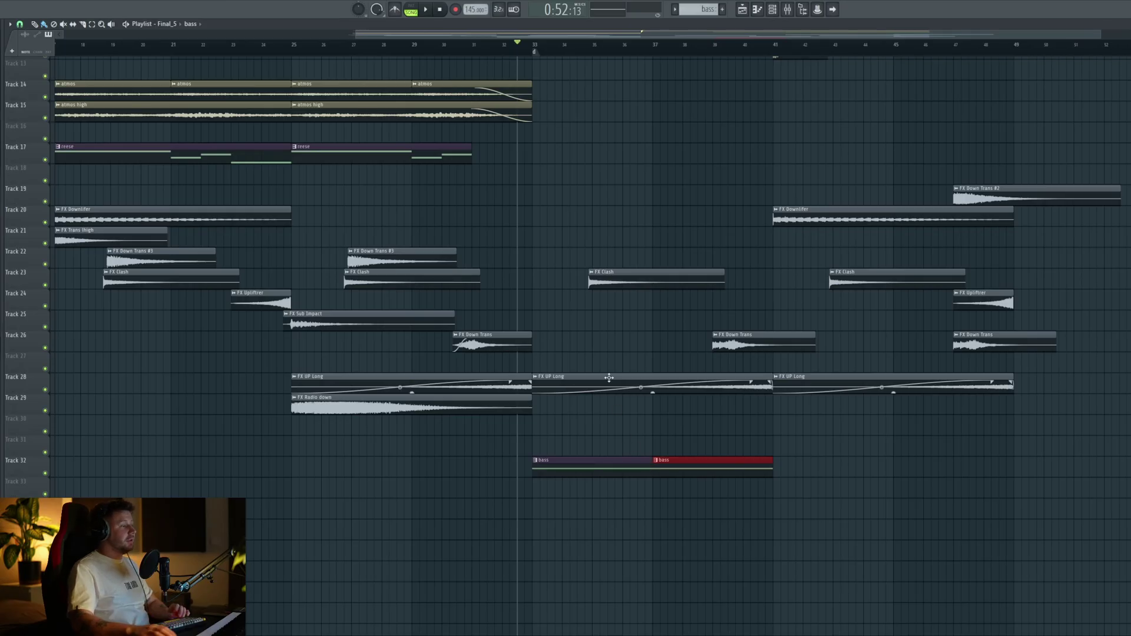
{"action": "key", "text": "space"}
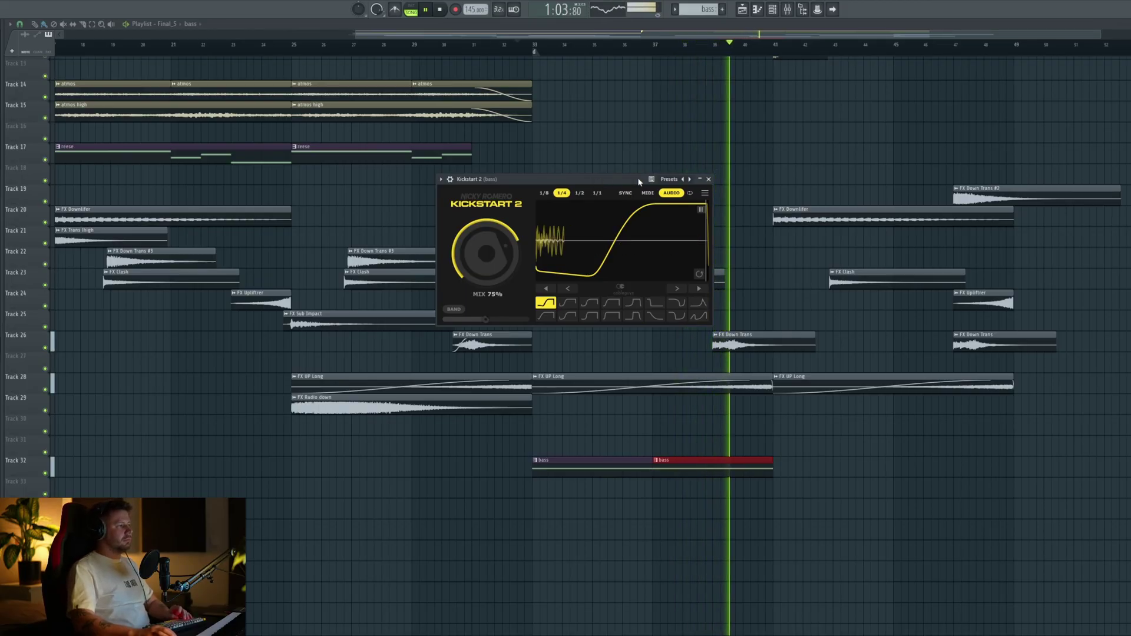
{"action": "left_click", "coordinate": [708, 179]}
{"action": "key", "text": "space"}
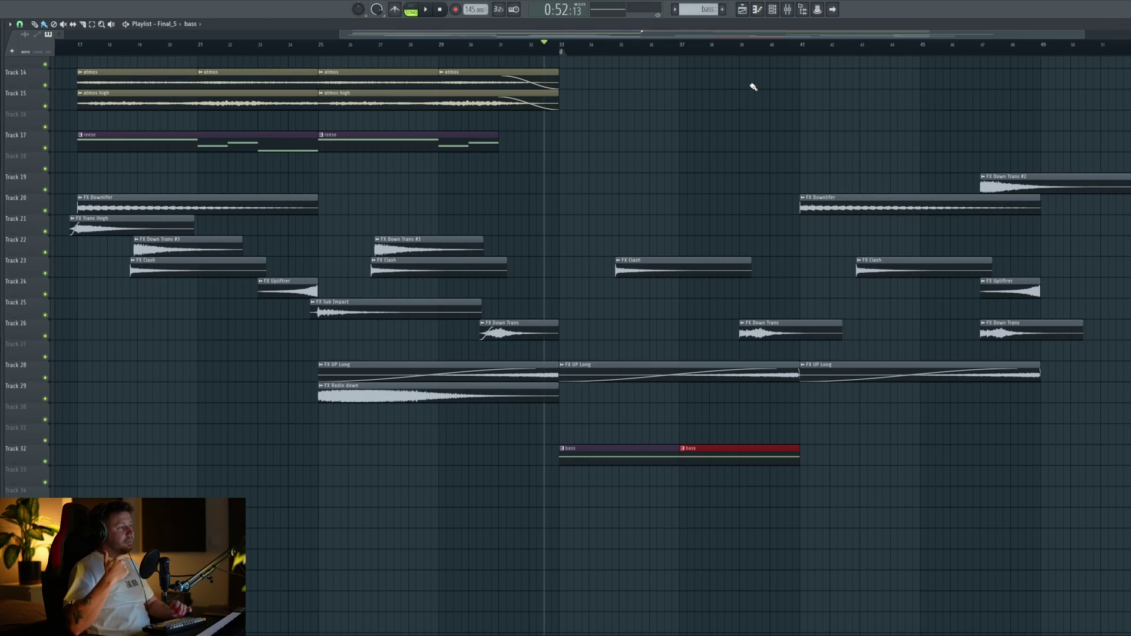
Play the bass clips at the start of the drop, then review the seq pattern's notes and its Pro-Q 3 and Fruity Delay 2 effects.
{"action": "key", "text": "space"}
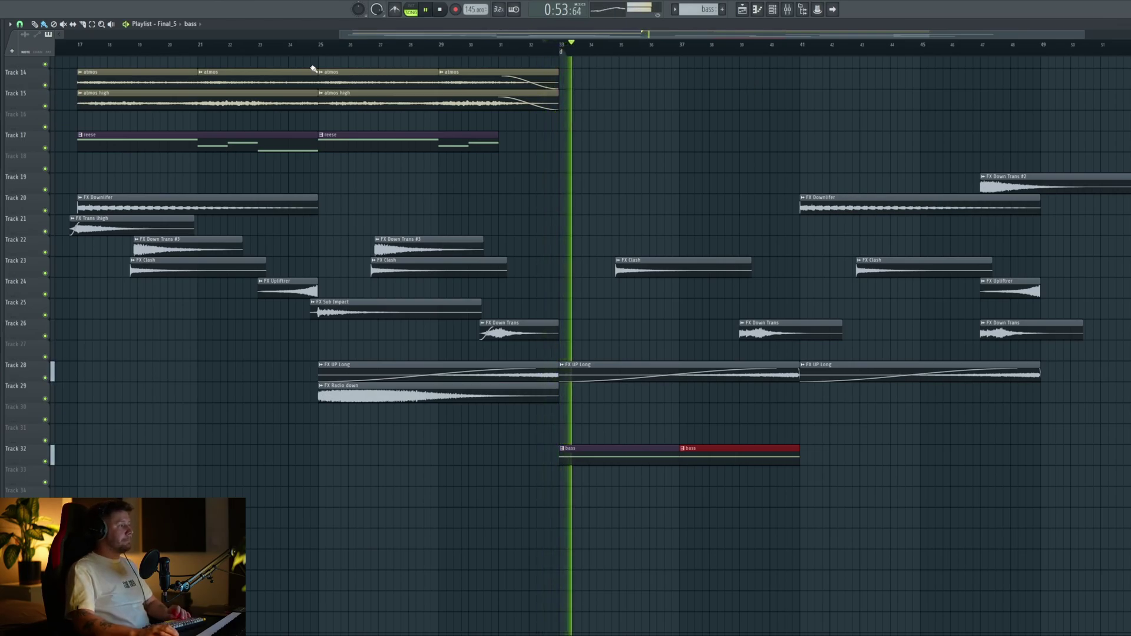
{"action": "key", "text": "space"}
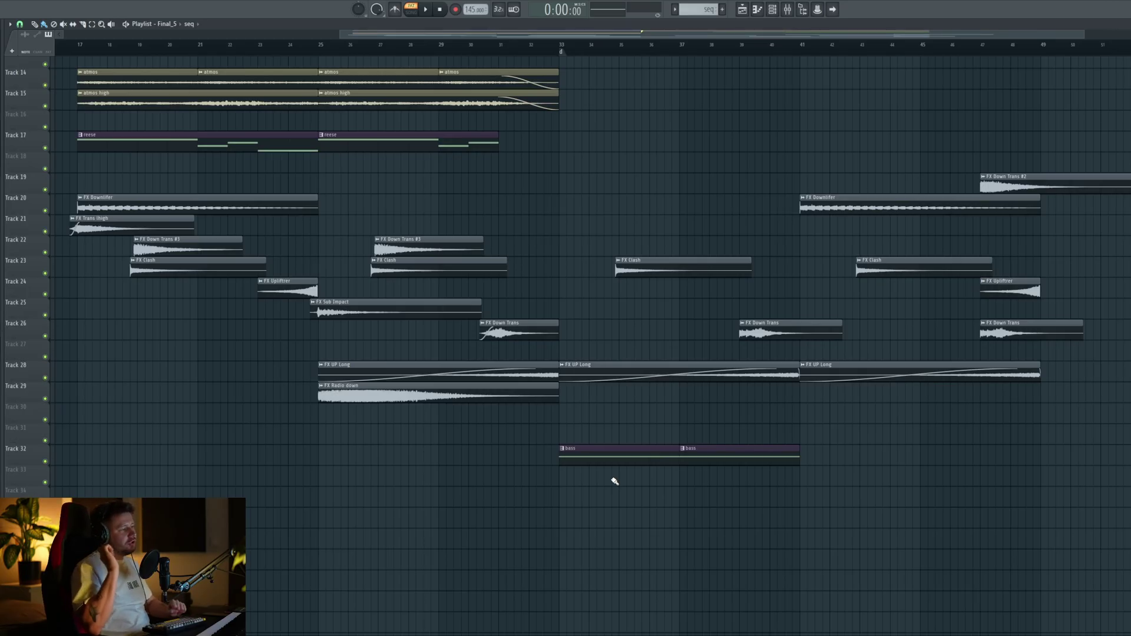
{"action": "key", "text": "F7"}
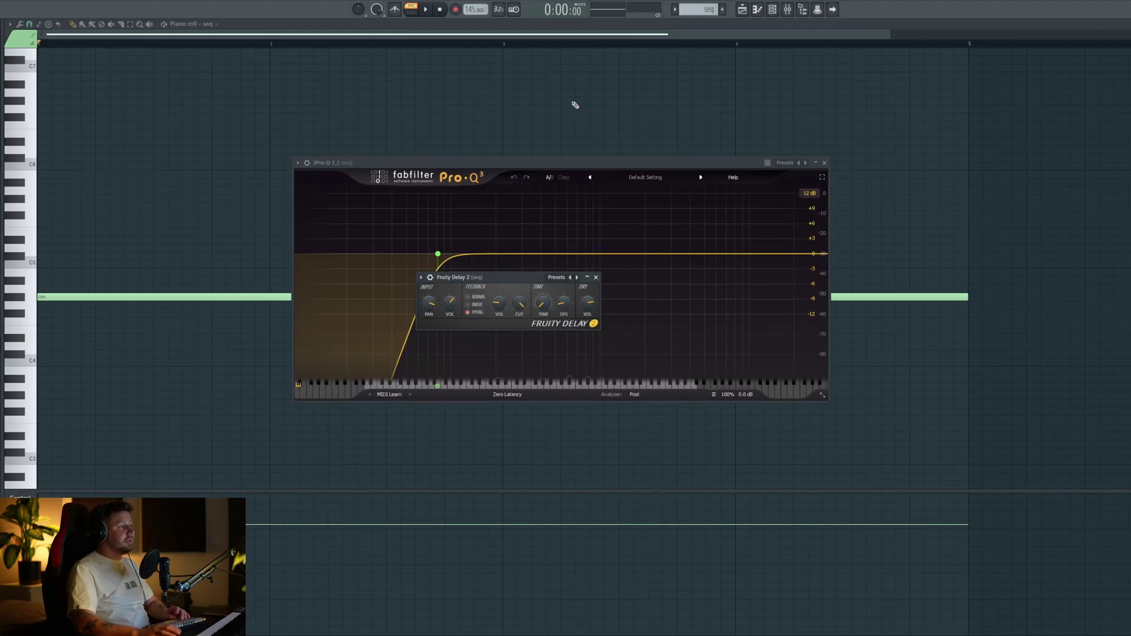
{"action": "key", "text": "space"}
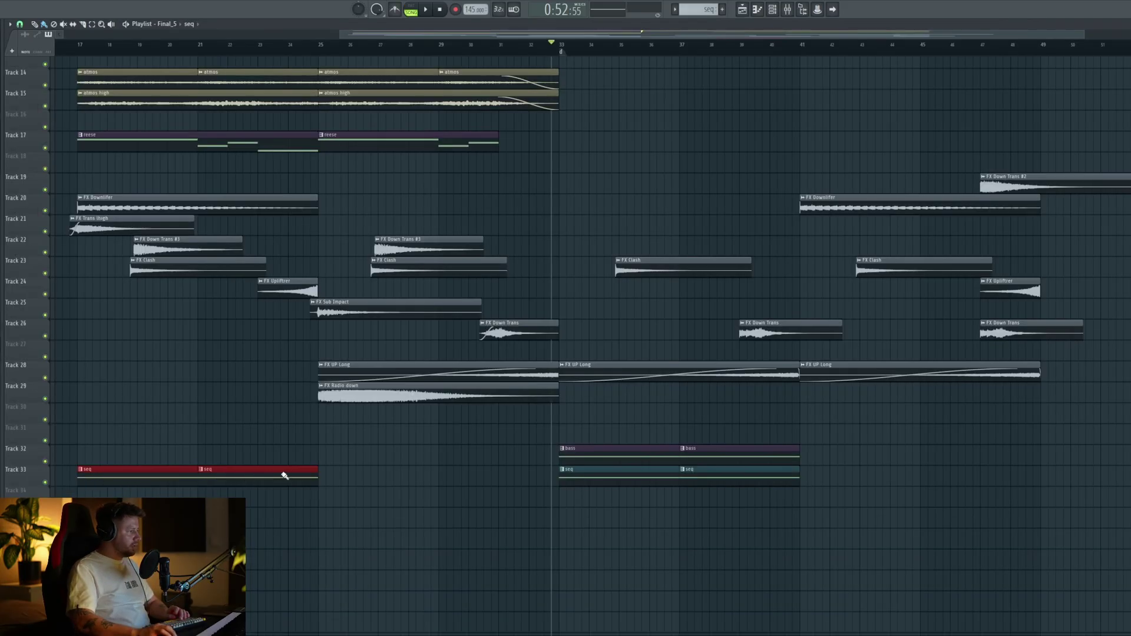
Duplicate the two seq clips at bar 17 on Track 33 so the copies start at bar 25, and play the intro from bar 17.
{"action": "mouse_move", "coordinate": [285, 475]}
{"action": "left_mouse_down"}
{"action": "mouse_move", "coordinate": [430, 483]}
{"action": "mouse_move", "coordinate": [457, 512]}
{"action": "left_mouse_up"}
{"action": "left_click", "coordinate": [85, 52]}
{"action": "key", "text": "space"}
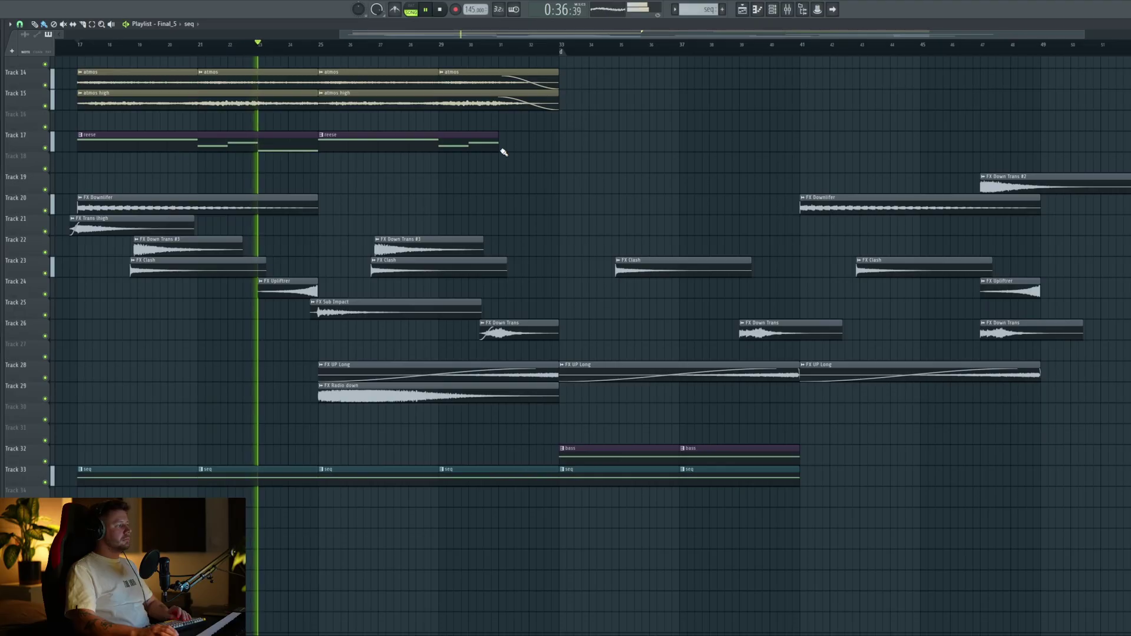
{"action": "key", "text": "space"}
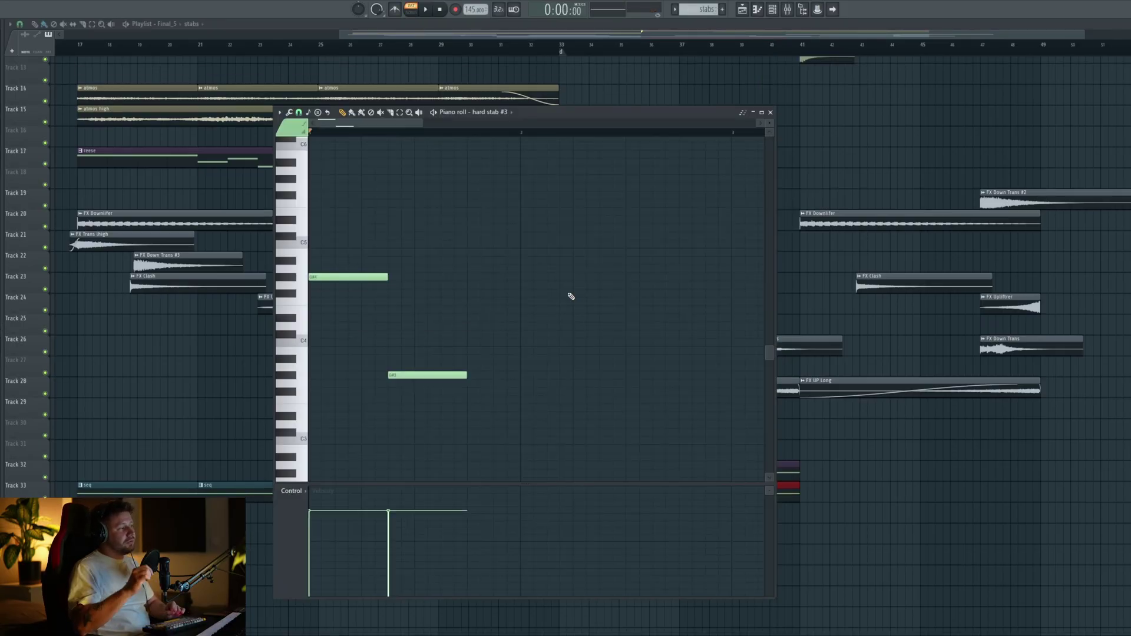
Examine the stabs' Pro-Q 3, OTT and ValhallaVintageVerb effects and play the stabs clip in the drop from bar 33.
{"action": "key", "text": "space"}
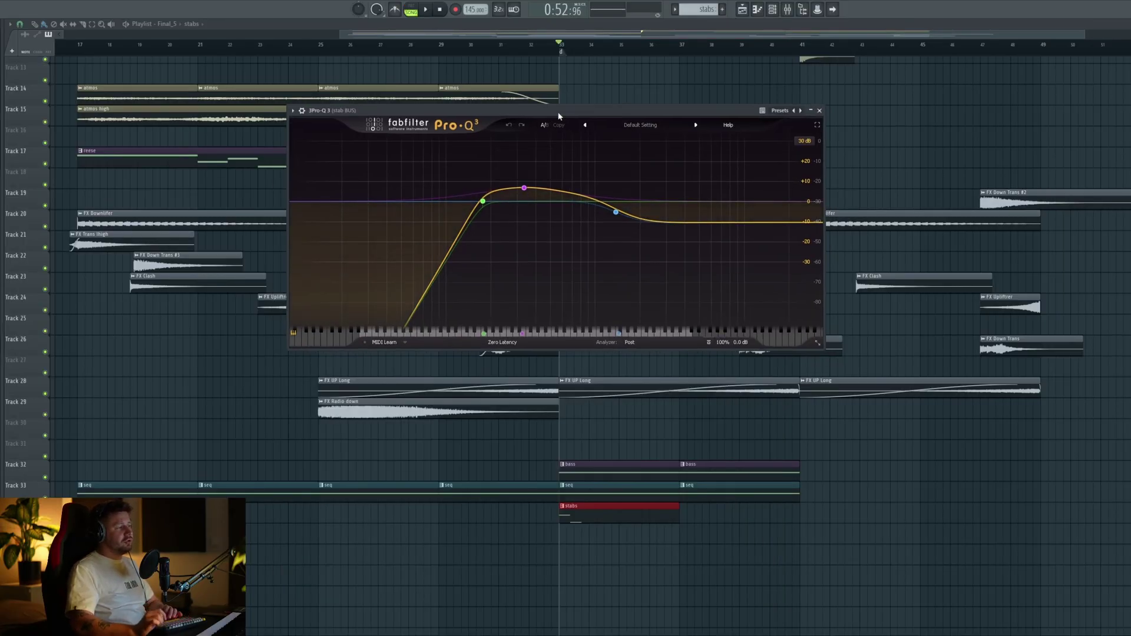
{"action": "key", "text": "space"}
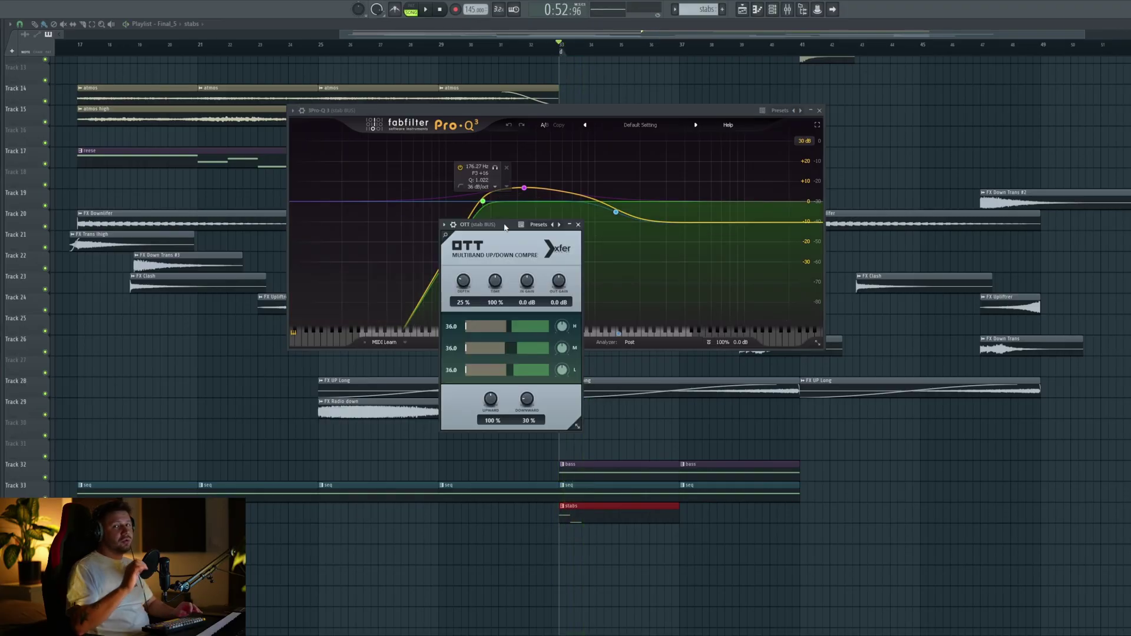
{"action": "key", "text": "space"}
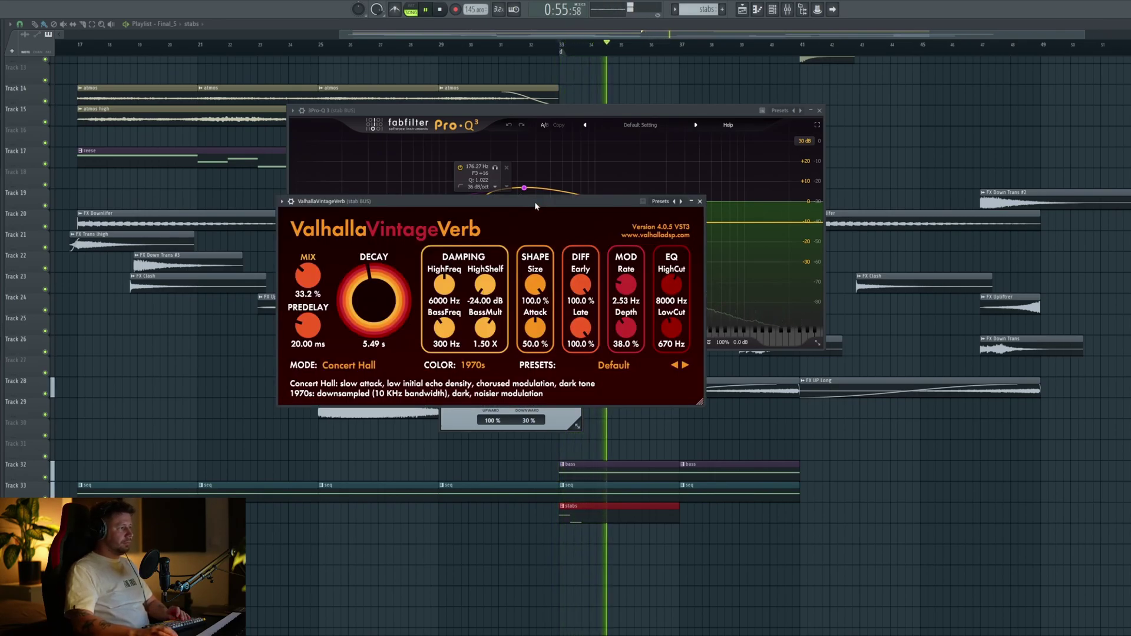
Trim the intro seq clips on Track 33 to end at bar 31, extend the stabs pattern to bar 41, and play the drop.
{"action": "key", "text": "space"}
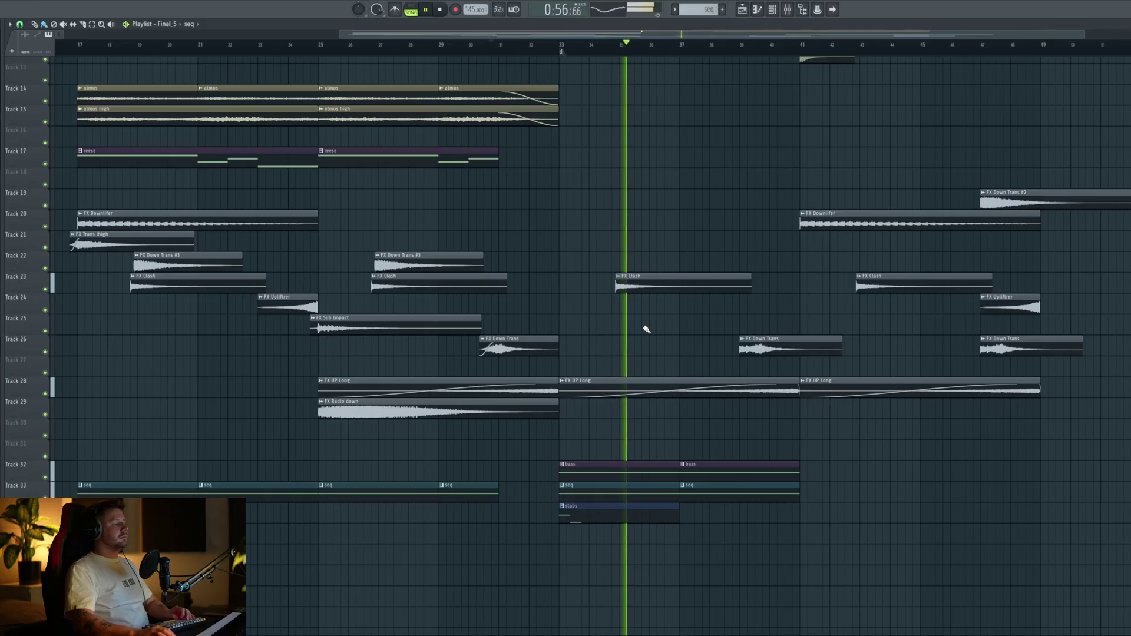
{"action": "key", "text": "space"}
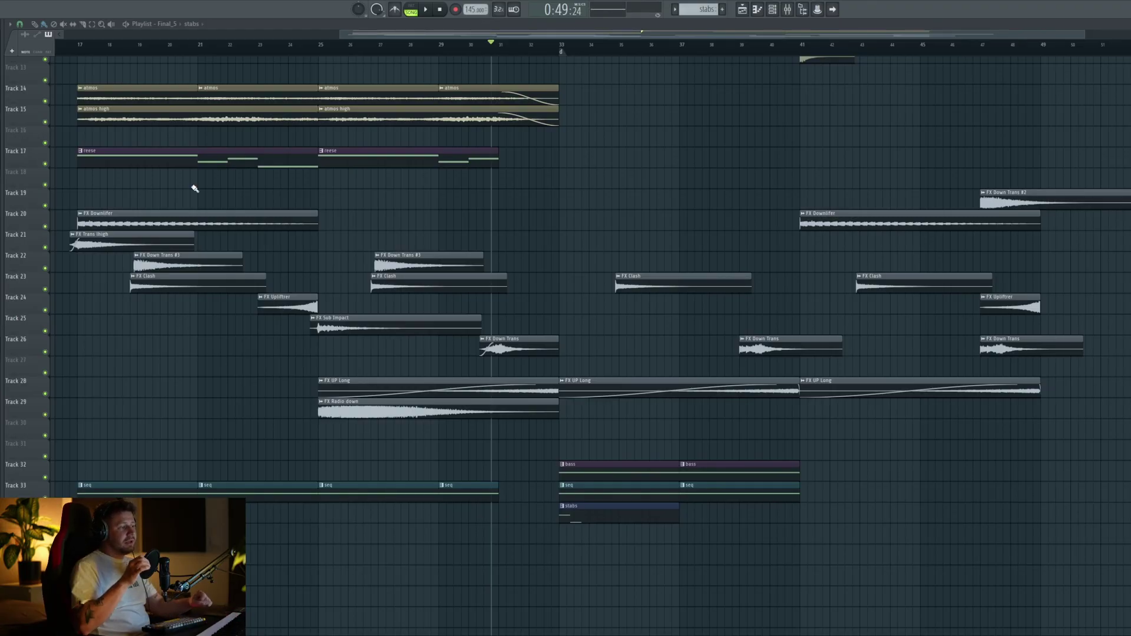
{"action": "key", "text": "space"}
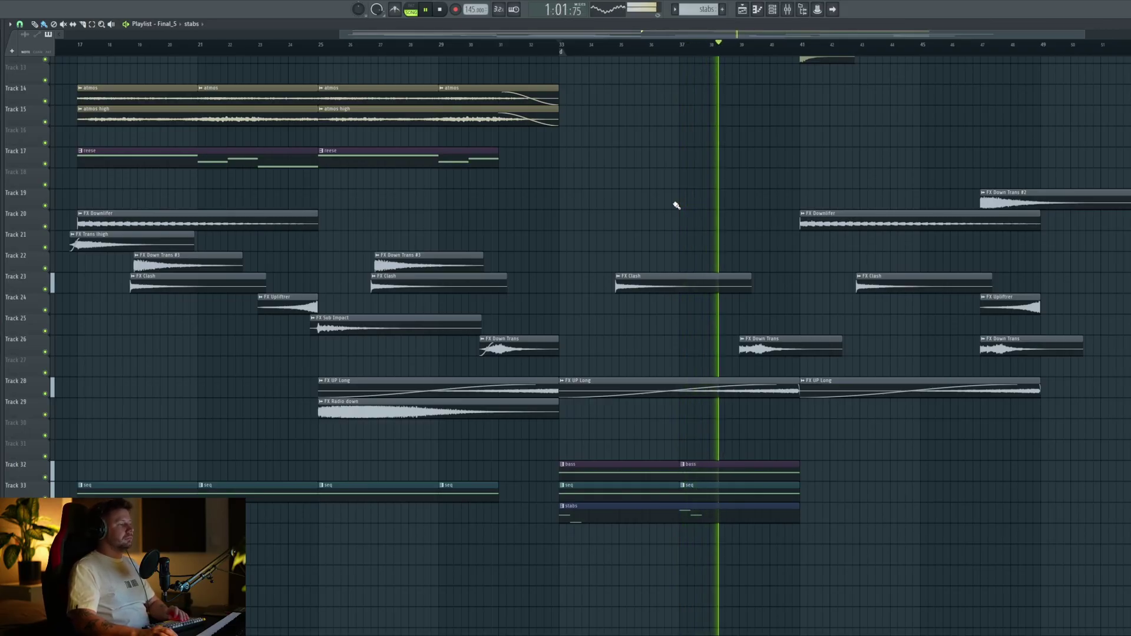
{"action": "key", "text": "space"}
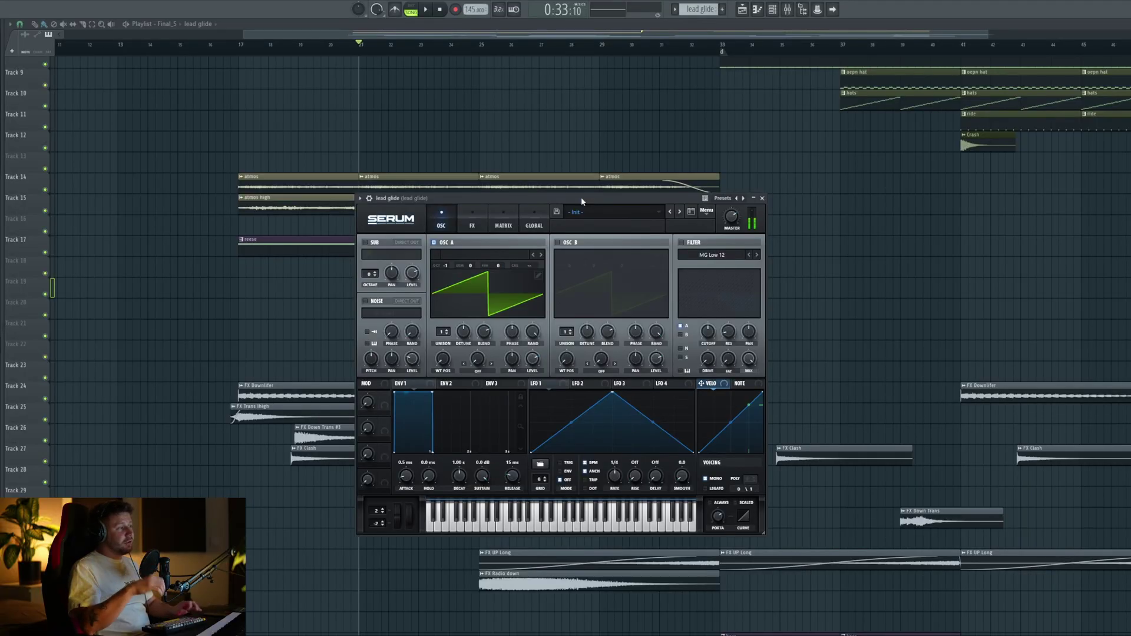
Look over the lead glide's Serum patch and play the intro from just before bar 23.
{"action": "left_click_drag", "start_coordinate": [581, 197], "coordinate": [590, 147]}
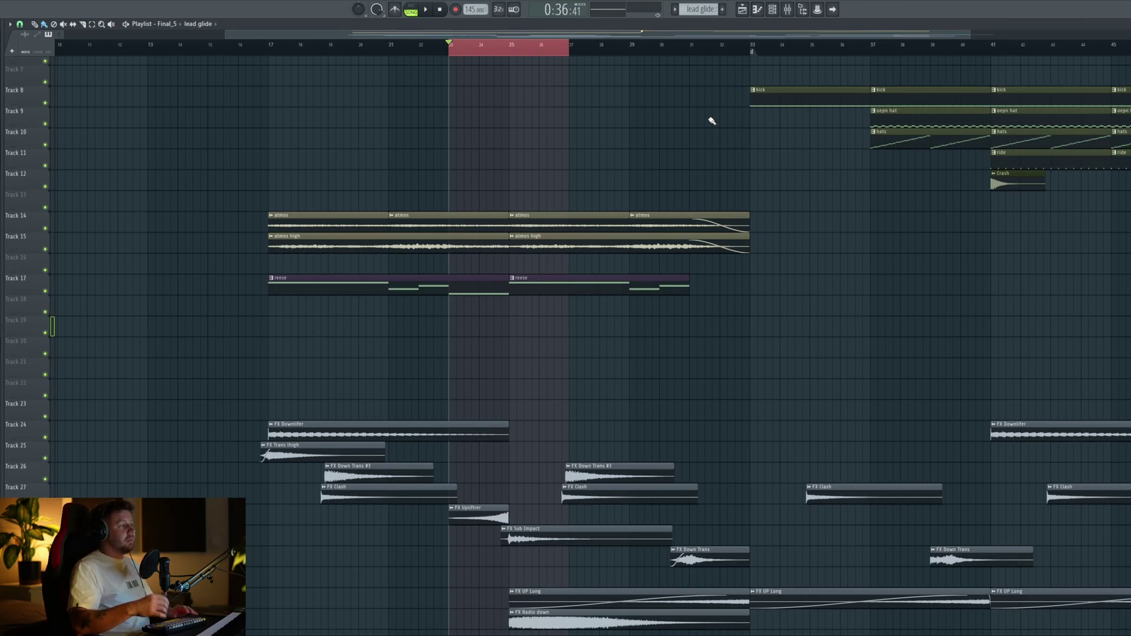
{"action": "left_click", "coordinate": [429, 43]}
{"action": "key", "text": "space"}
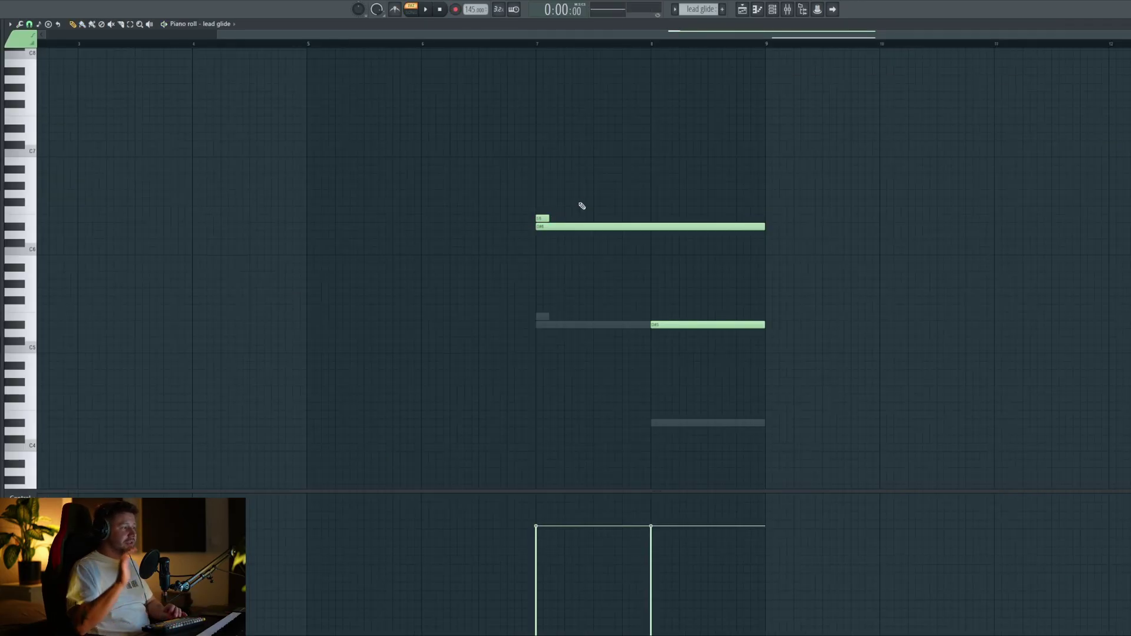
Listen to the gliding notes of lead glide and lead glide #2 in the piano roll from just before bar 7.
{"action": "left_click", "coordinate": [525, 46]}
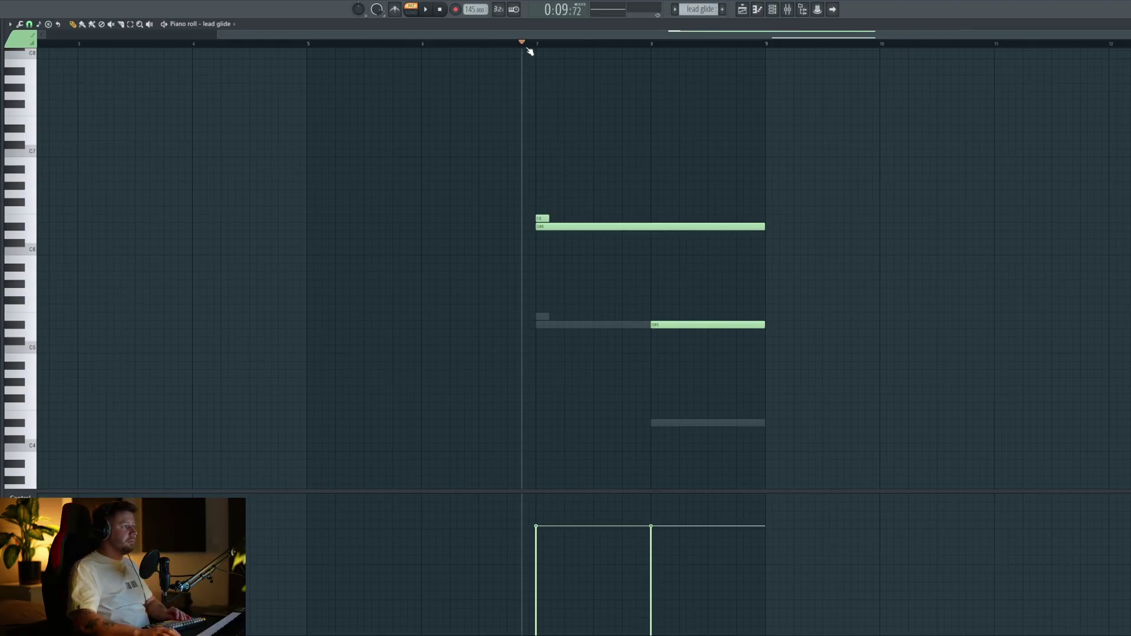
{"action": "key", "text": "space"}
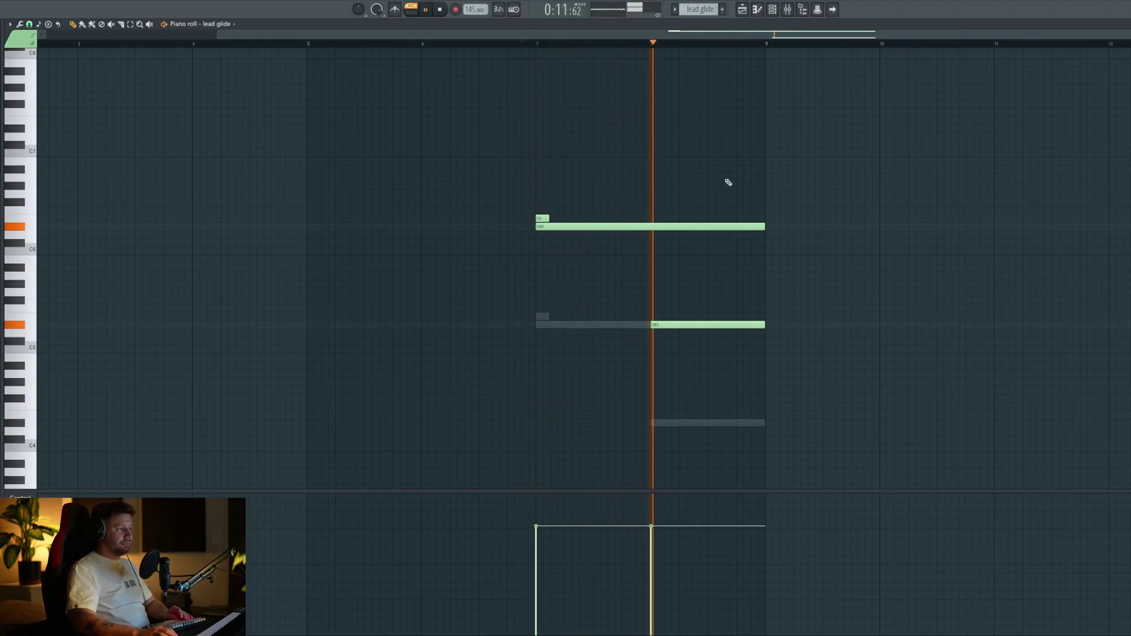
{"action": "key", "text": "space"}
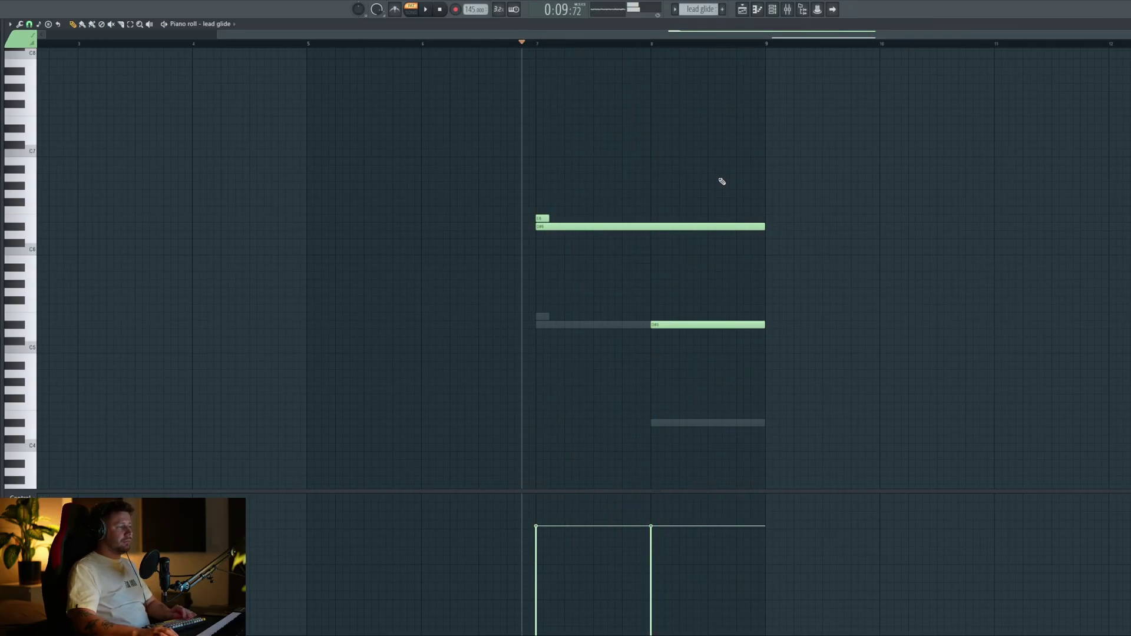
{"action": "key", "text": "F5"}
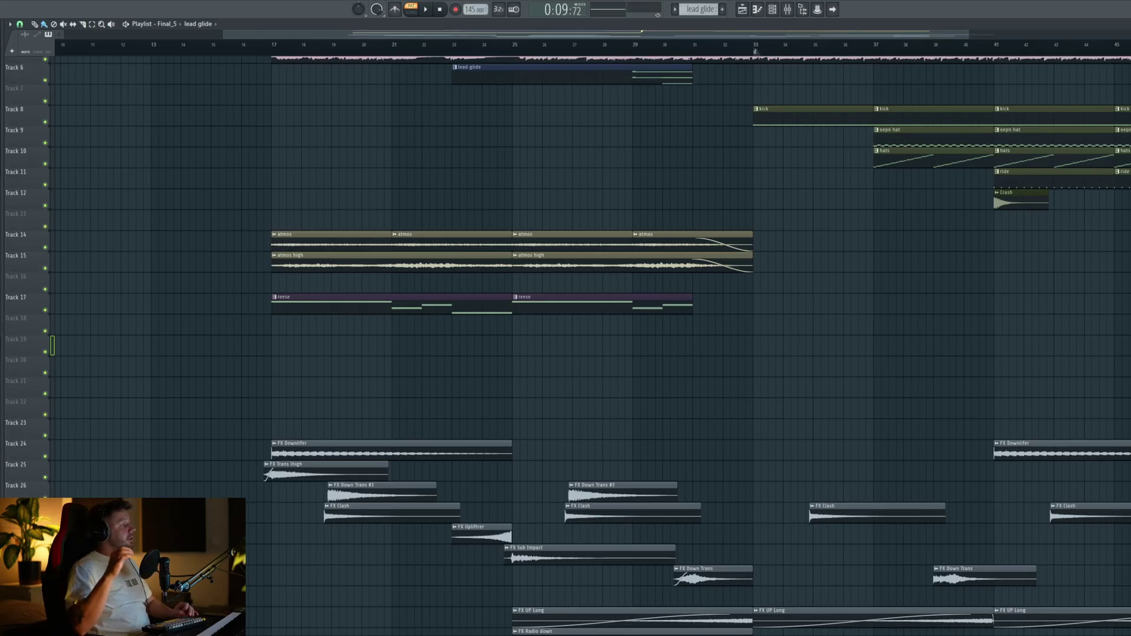
{"action": "key", "text": "F7"}
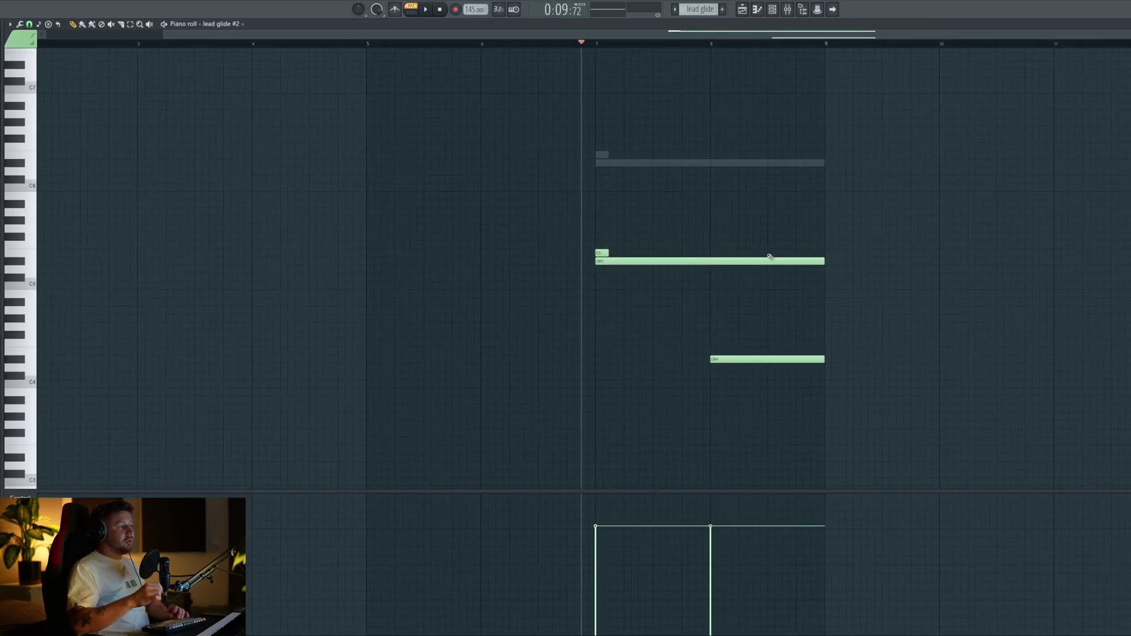
{"action": "key", "text": "space"}
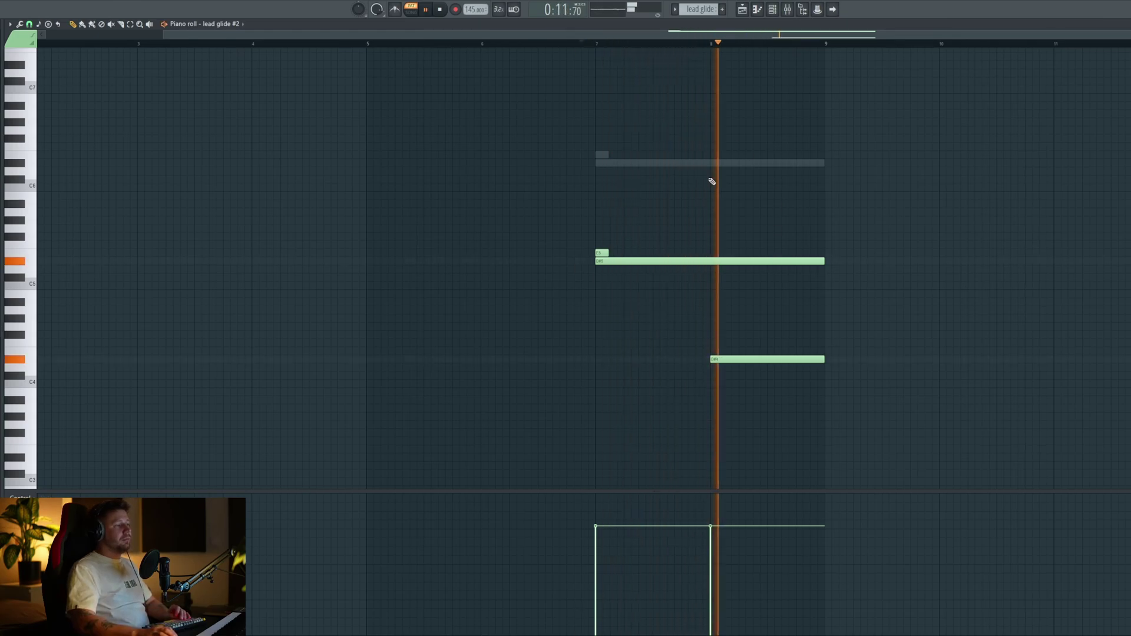
{"action": "key", "text": "space"}
Move the lead glide clip to Track 20 starting at bar 17 and play the intro with it.
{"action": "key", "text": "F5"}
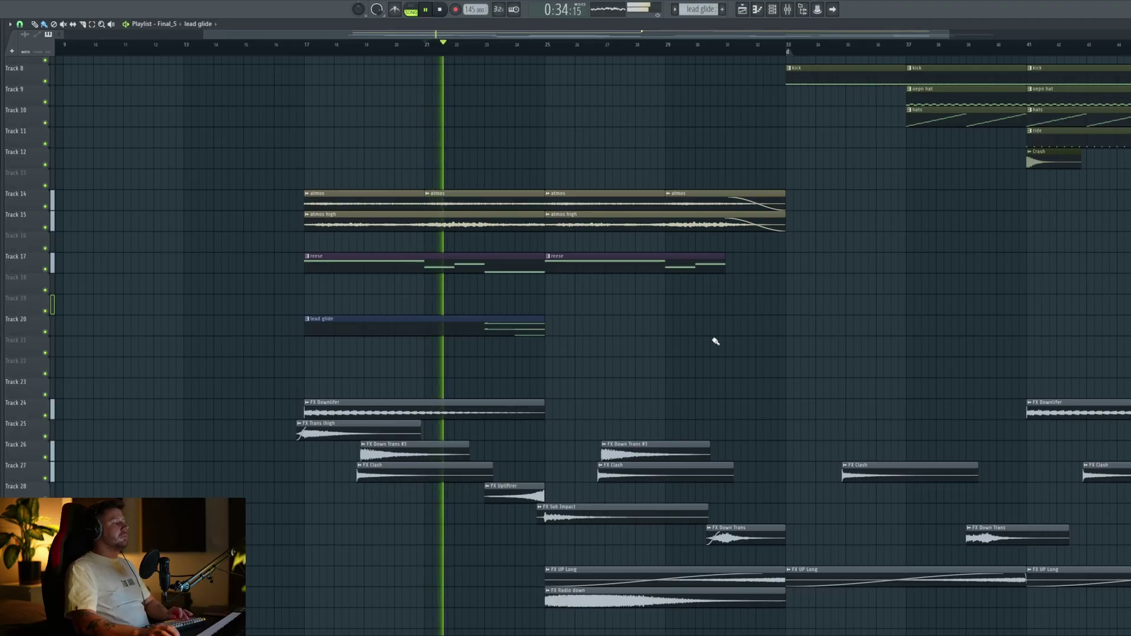
{"action": "scroll", "coordinate": [690, 278], "scroll_direction": "down", "scroll_amount": 1}
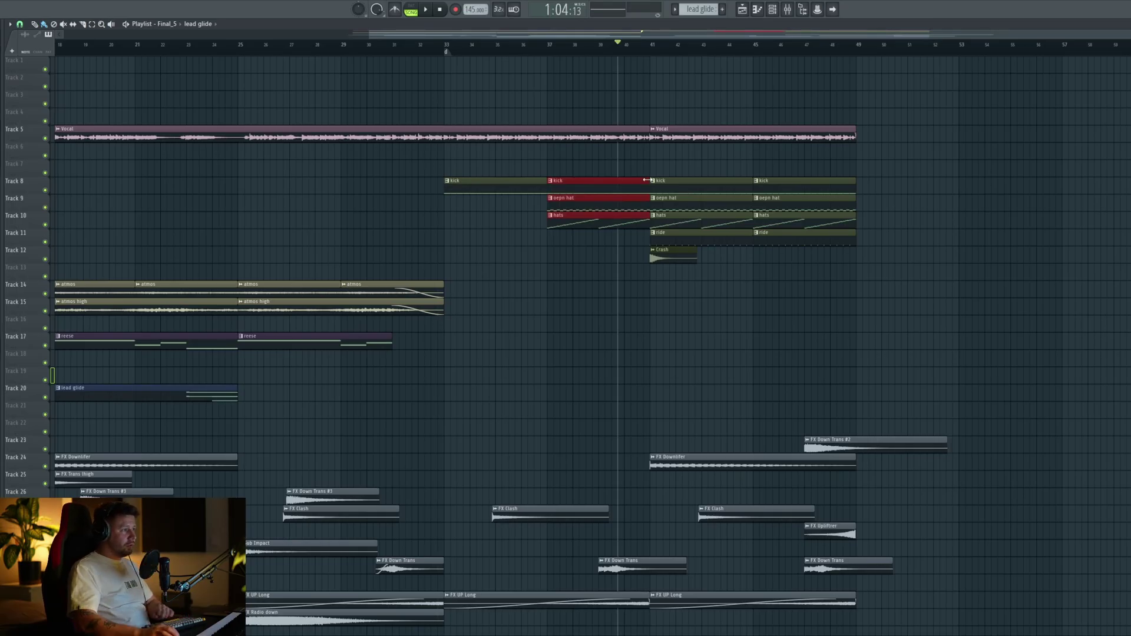
Shorten the kick, open hat and hats clips starting at bar 37 to end at bar 40, and solo the Fills clip on Track 14.
{"action": "left_click_drag", "start_coordinate": [647, 181], "coordinate": [626, 181]}
{"action": "key", "text": "space"}
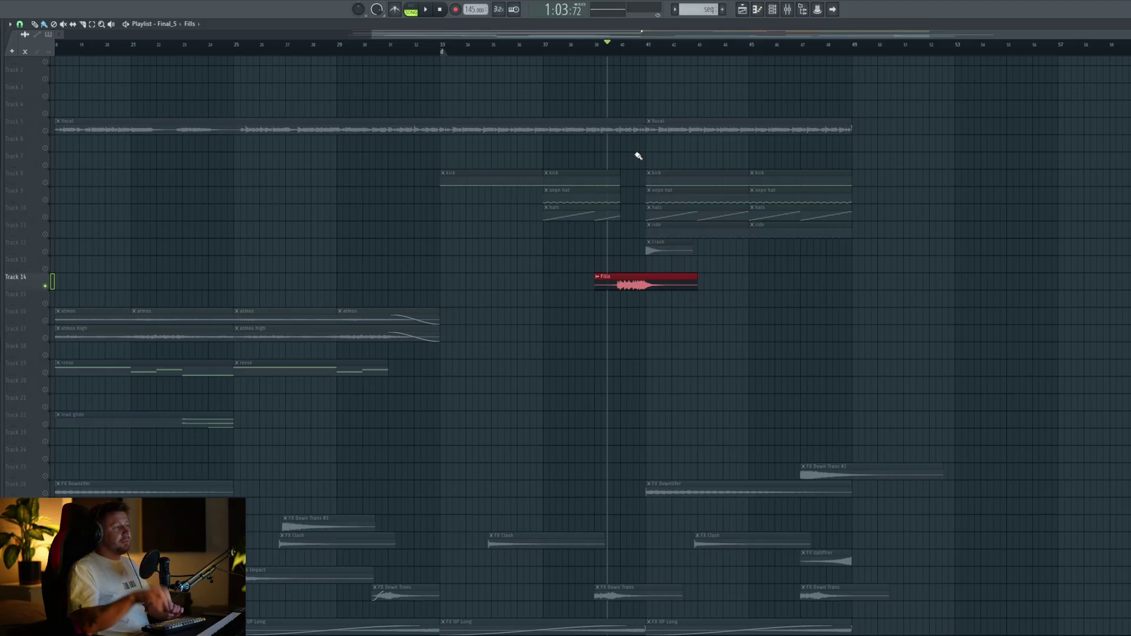
{"action": "key", "text": "space"}
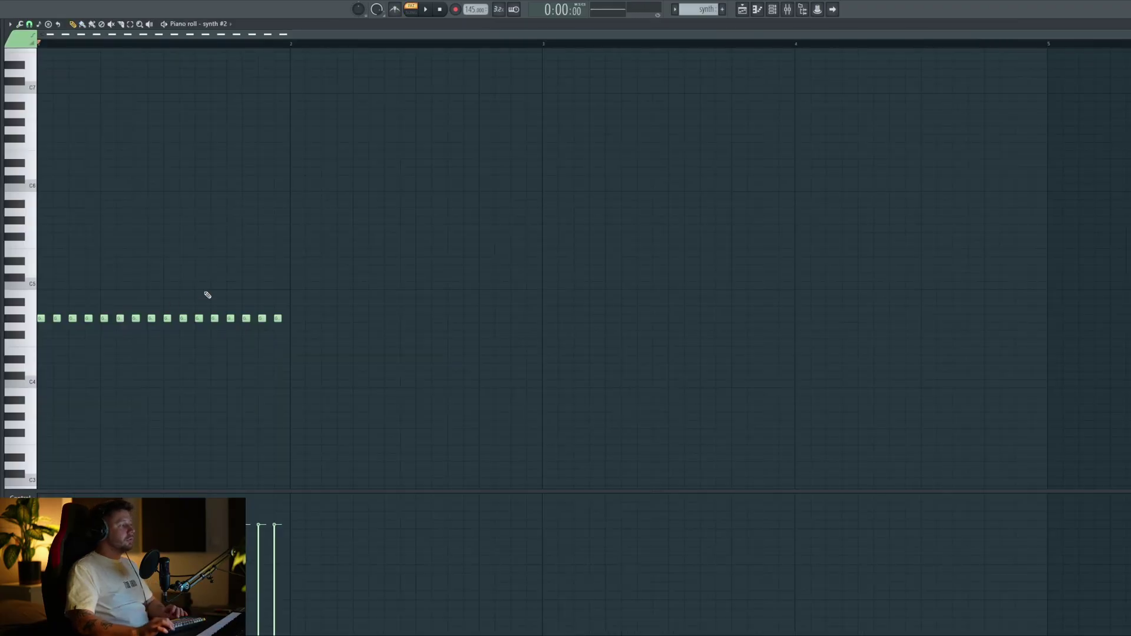
Play the repeated-note synth pattern and add synth clips on Track 42 at bars 43, 45 and 47.
{"action": "key", "text": "space"}
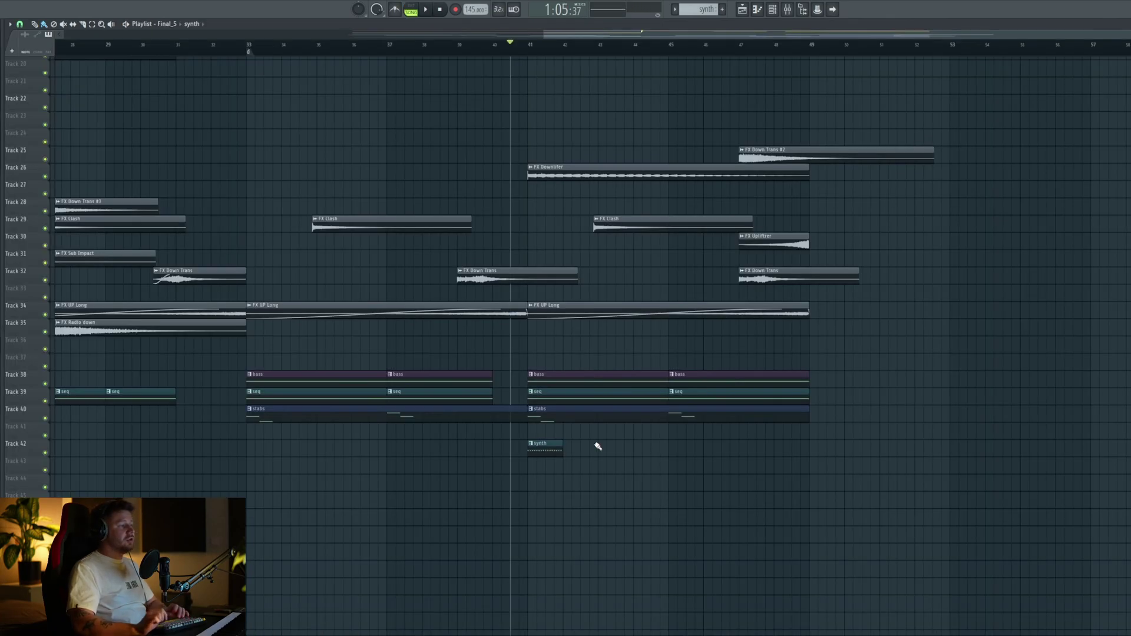
{"action": "left_click", "coordinate": [598, 446]}
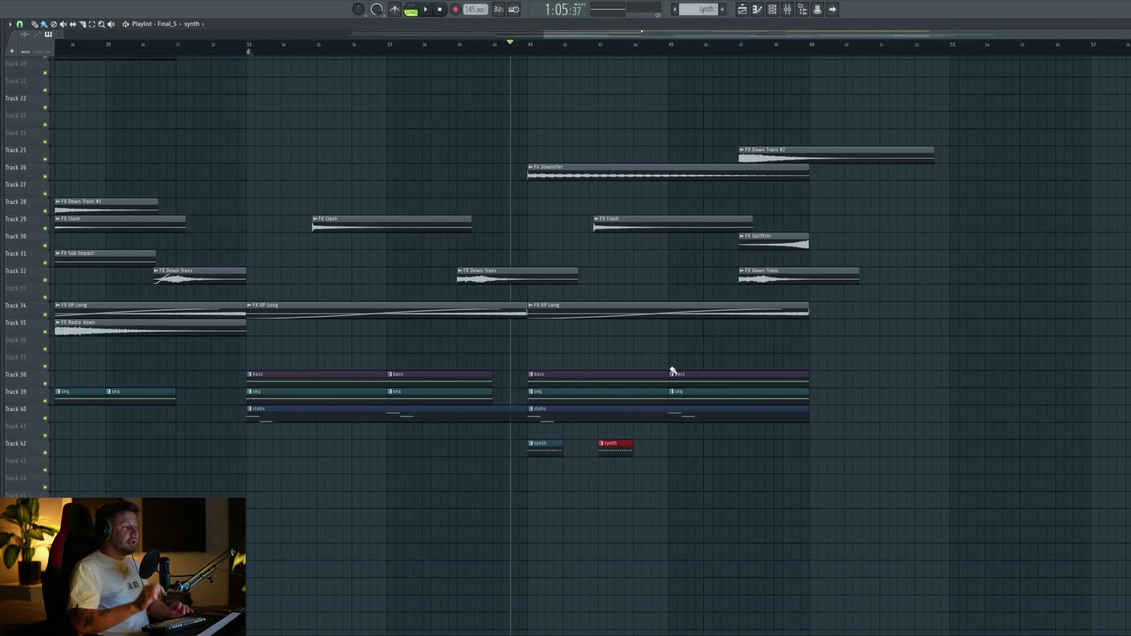
{"action": "key", "text": "space"}
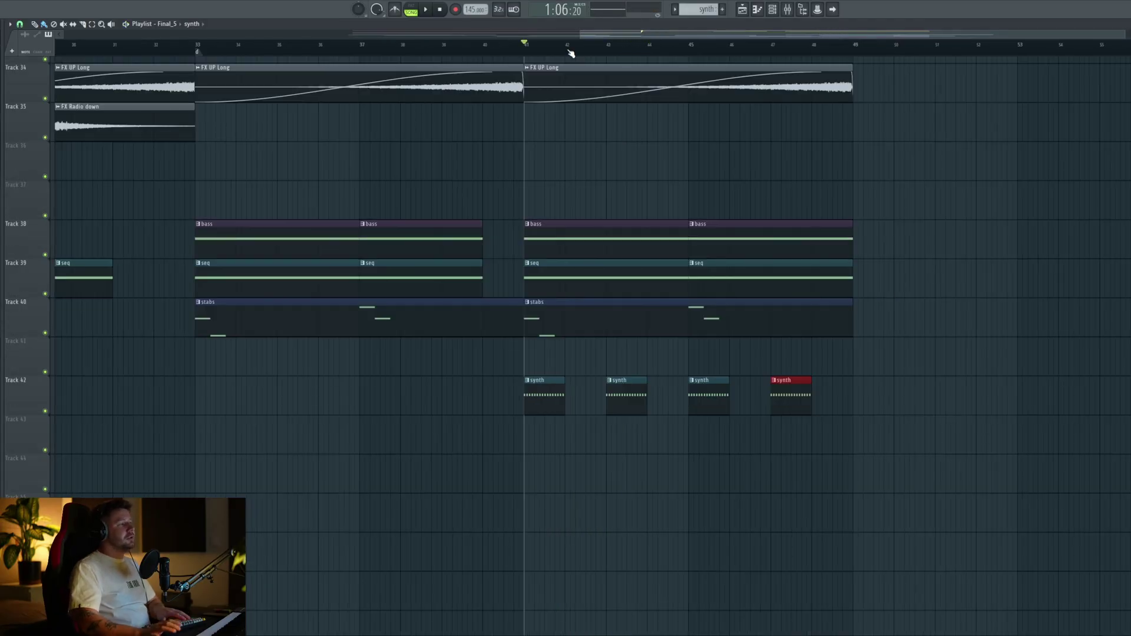
Play the synth clips from bar 41 and add synth PORTAL automation clips on Track 43 at bars 41, 43, 45 and 47.
{"action": "left_click_drag", "start_coordinate": [571, 51], "coordinate": [687, 63]}
{"action": "left_click", "coordinate": [606, 437], "text": "ctrl"}
{"action": "left_click", "coordinate": [529, 53]}
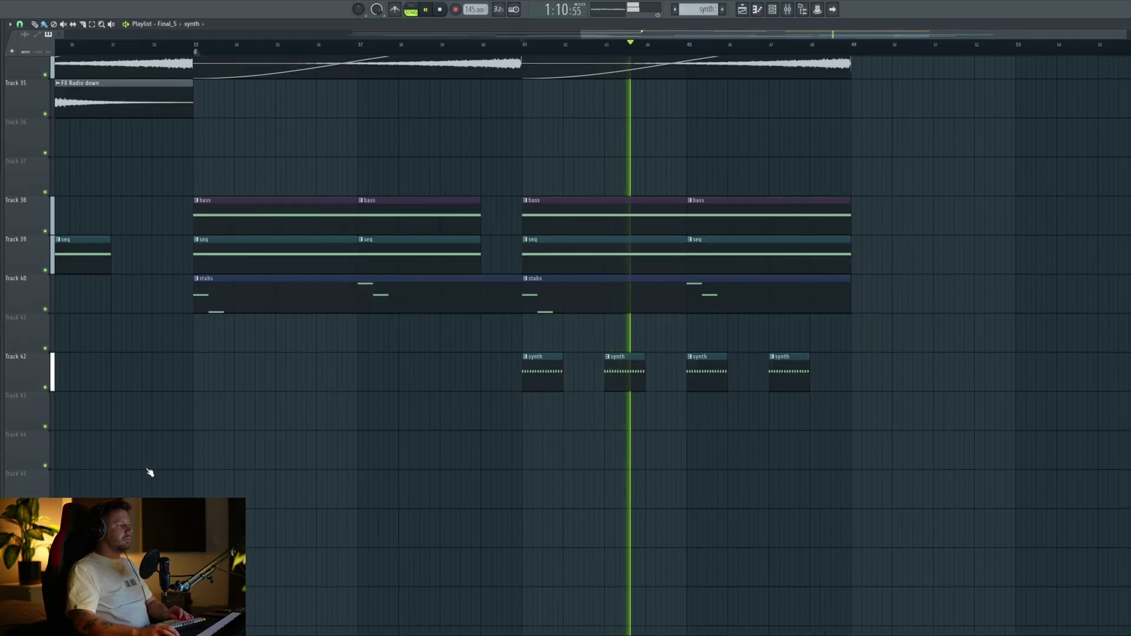
{"action": "key", "text": "Tab"}
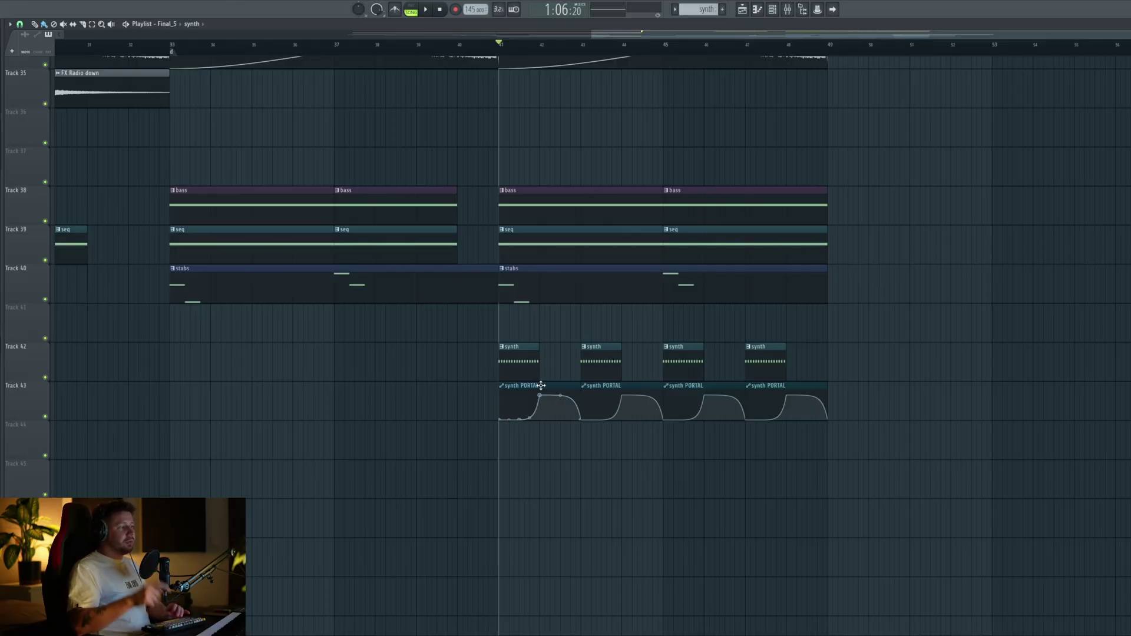
Compare the drop from bar 45 with the synth PORTAL automation on Track 43 muted and unmuted.
{"action": "key", "text": "space"}
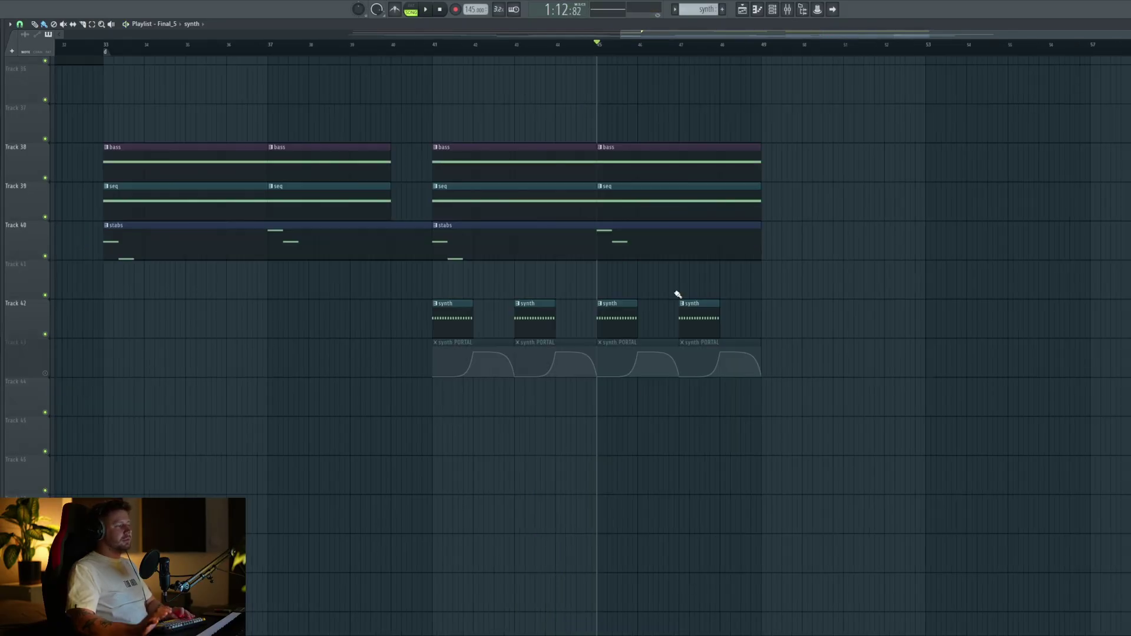
{"action": "key", "text": "space"}
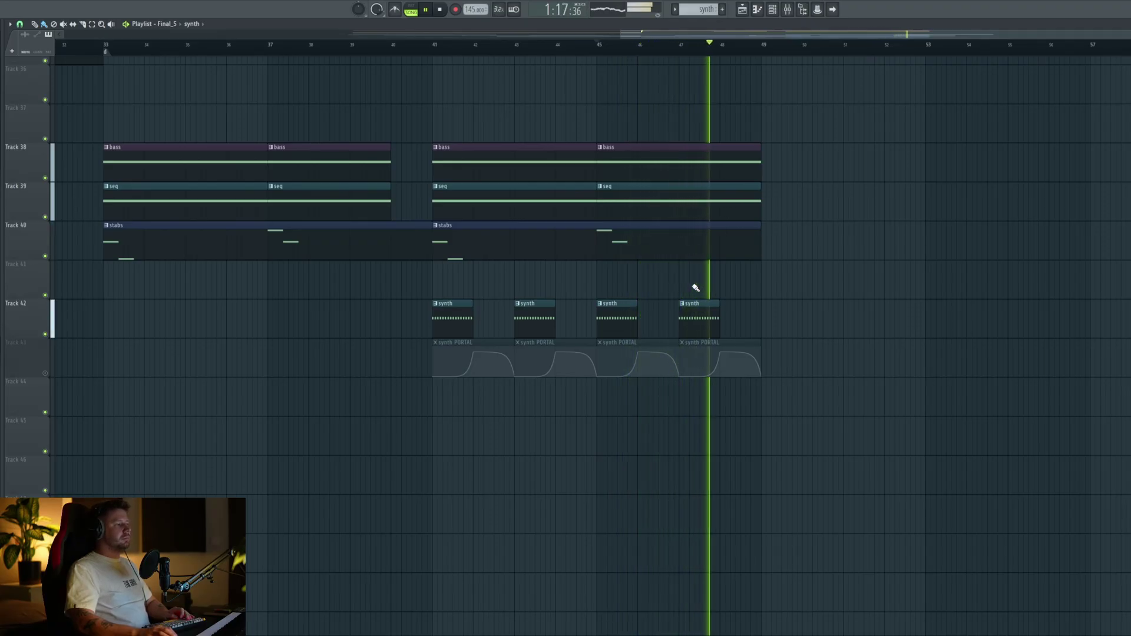
{"action": "key", "text": "space"}
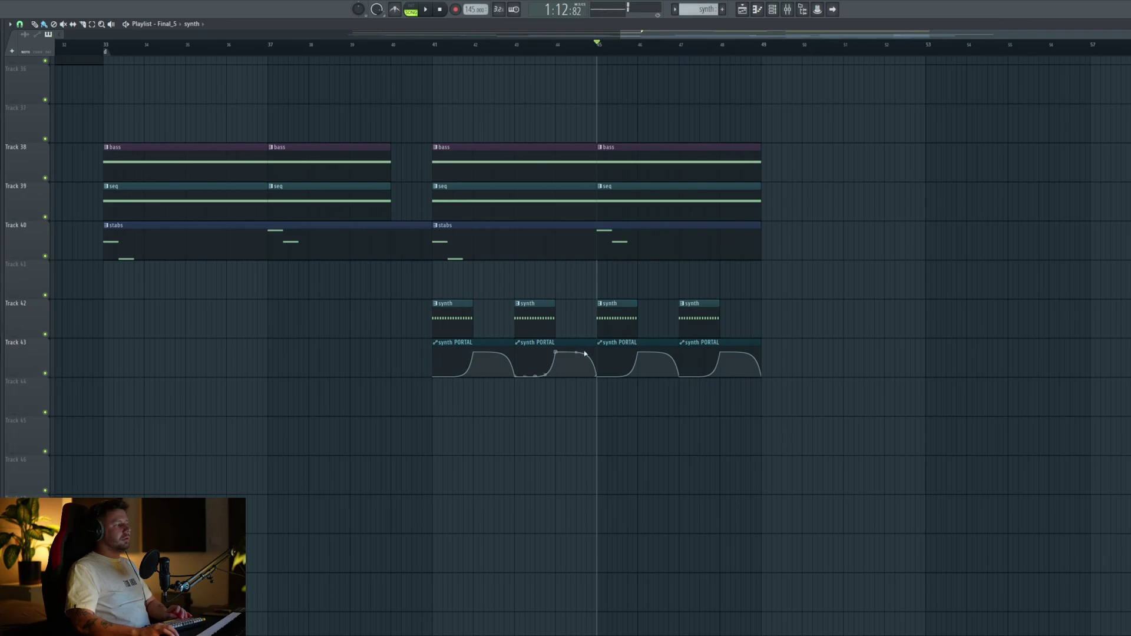
{"action": "key", "text": "space"}
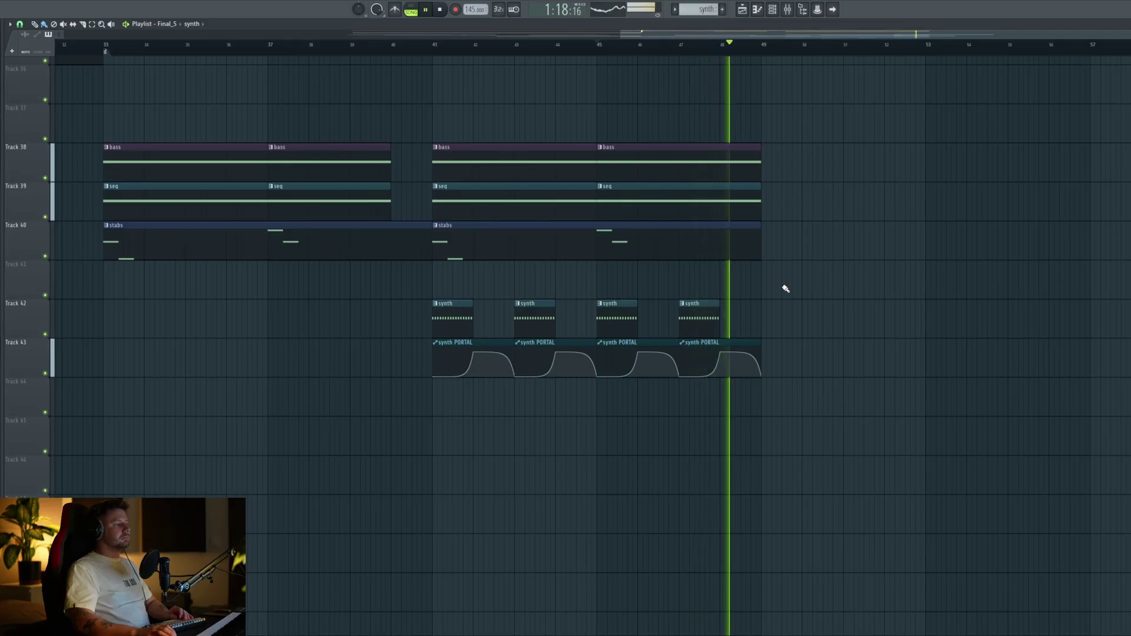
{"action": "key", "text": "space"}
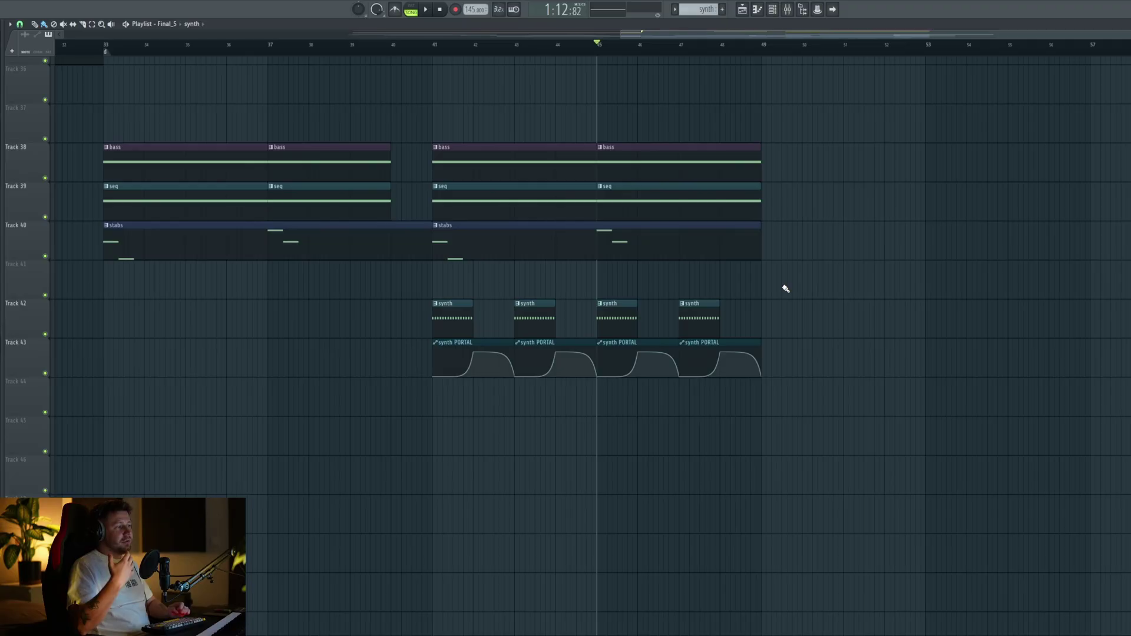
Play the transition into the drop from bar 40.
{"action": "scroll", "coordinate": [678, 330], "scroll_direction": "down", "scroll_amount": 2}
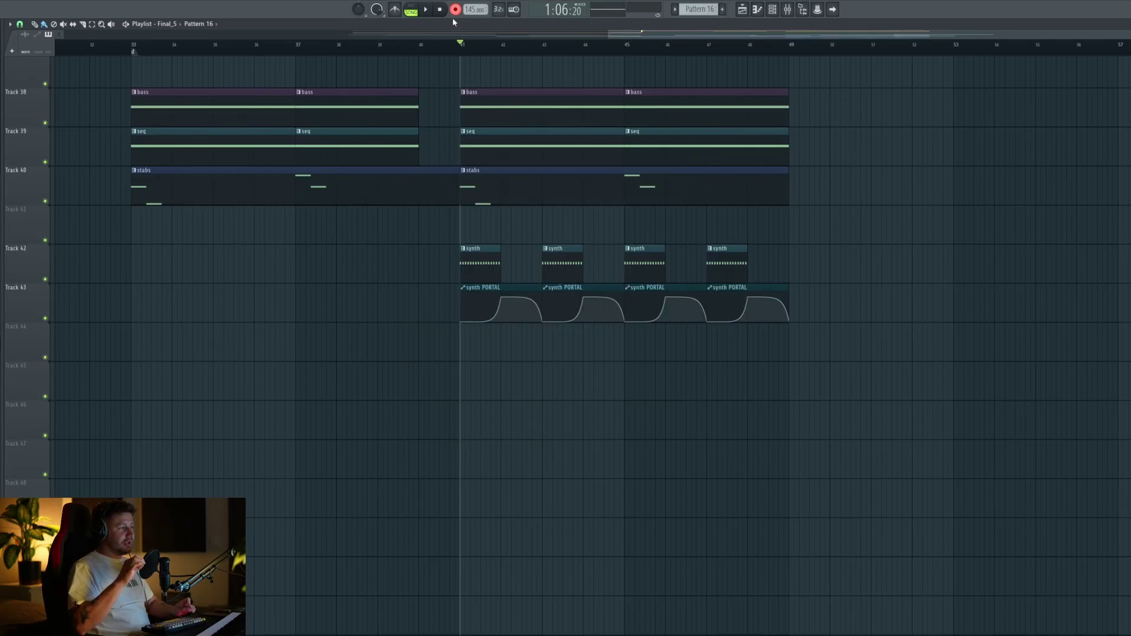
{"action": "left_click", "coordinate": [422, 47]}
{"action": "key", "text": "space"}
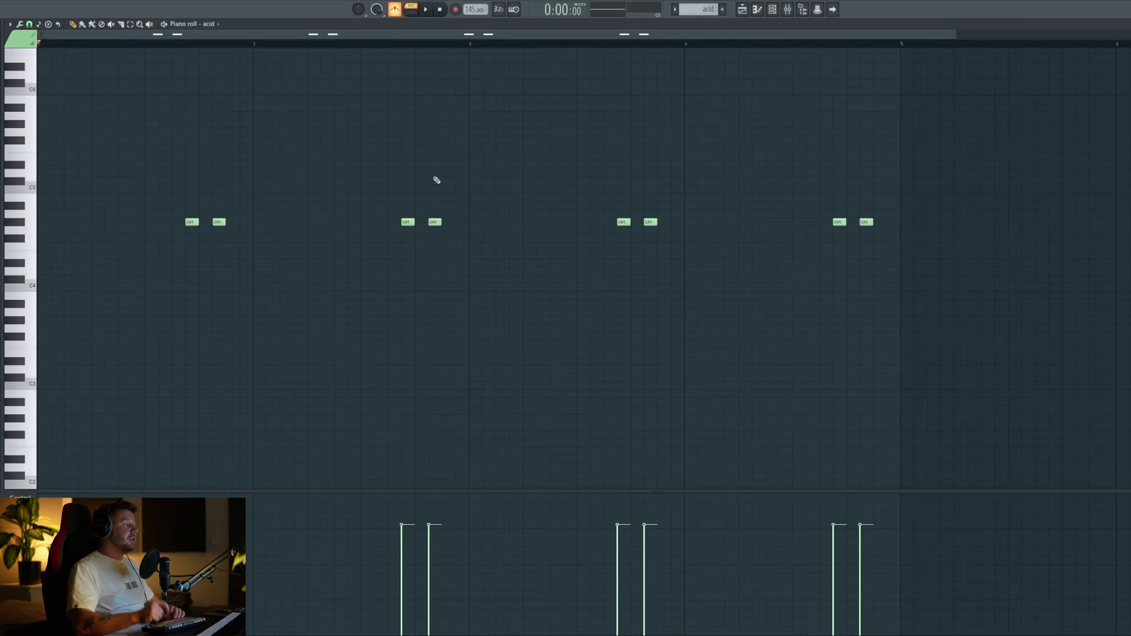
Play the acid pattern, add a short low slide note before each note pair, and listen to the result.
{"action": "key", "text": "space"}
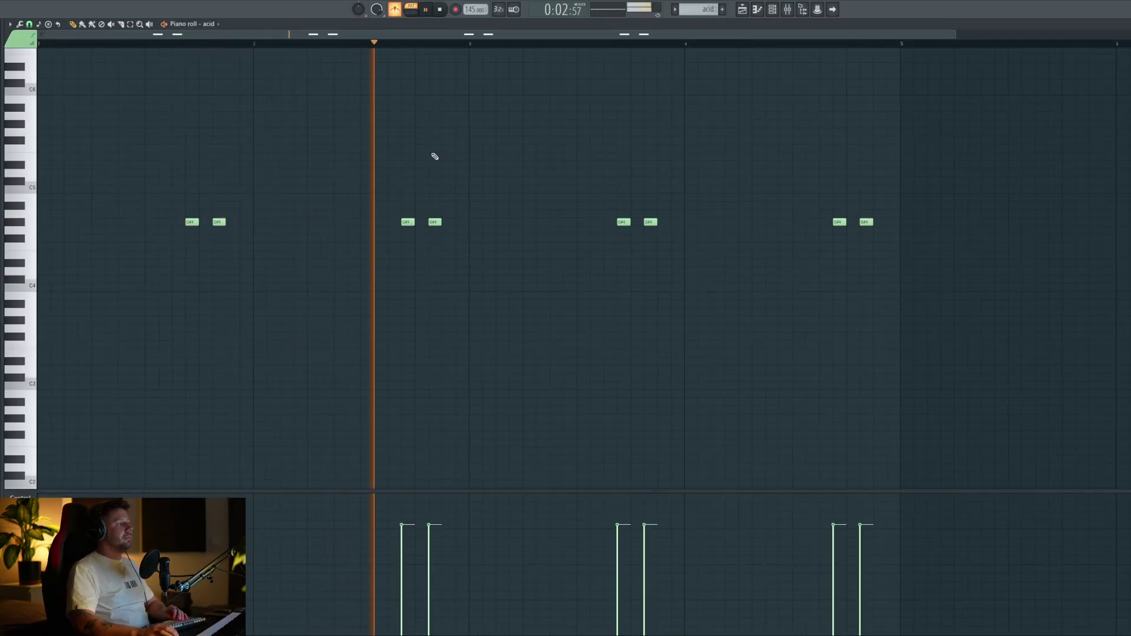
{"action": "key", "text": "space"}
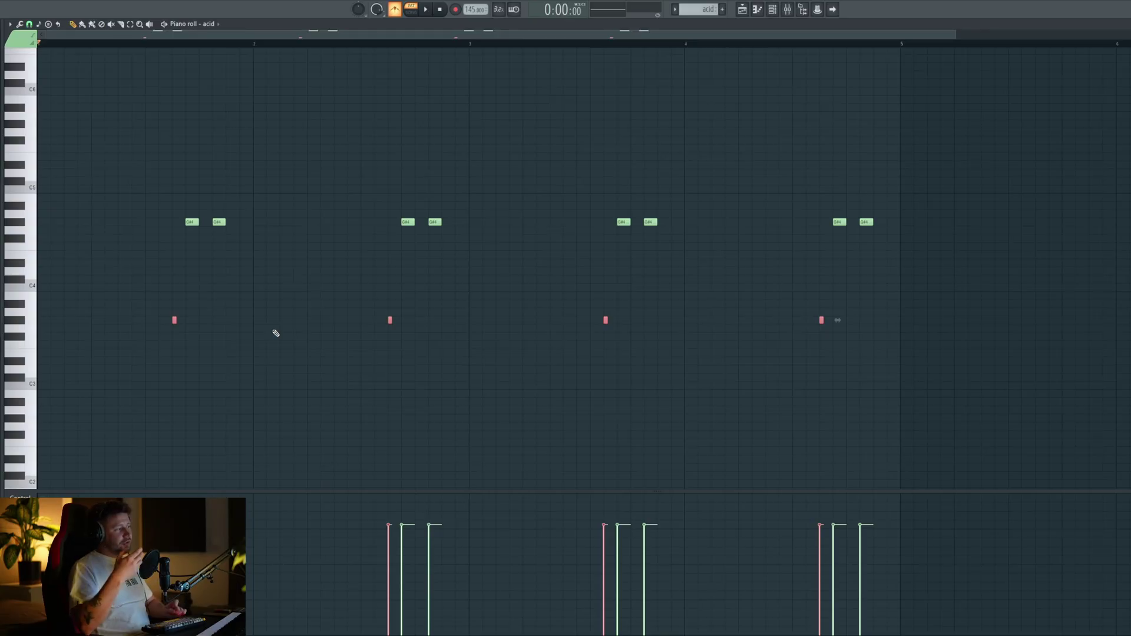
{"action": "key", "text": "space"}
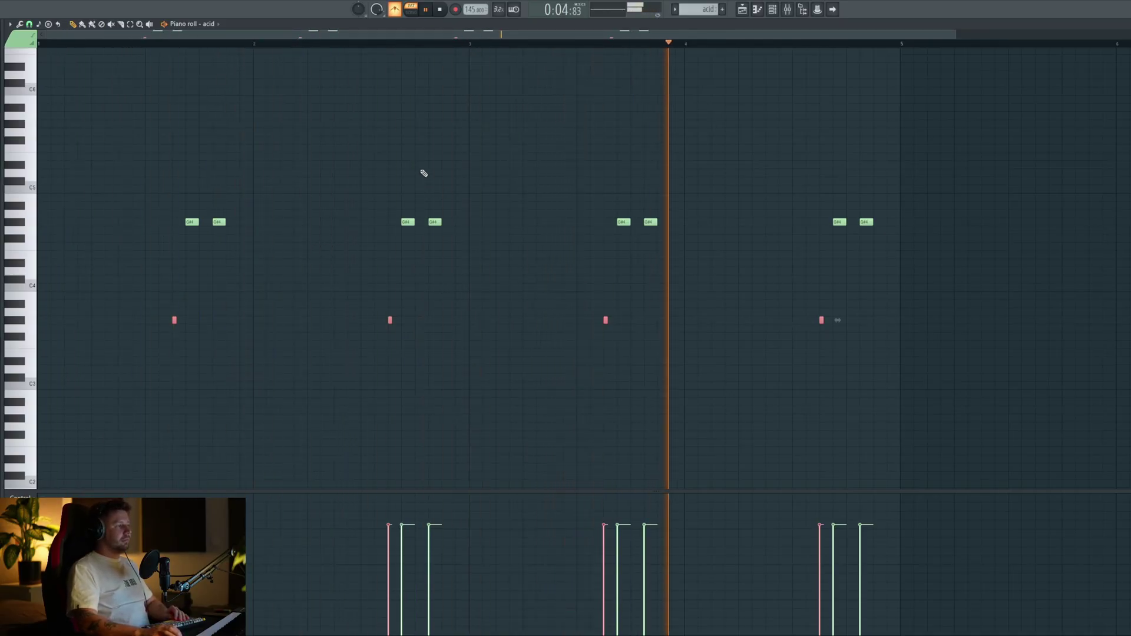
{"action": "key", "text": "space"}
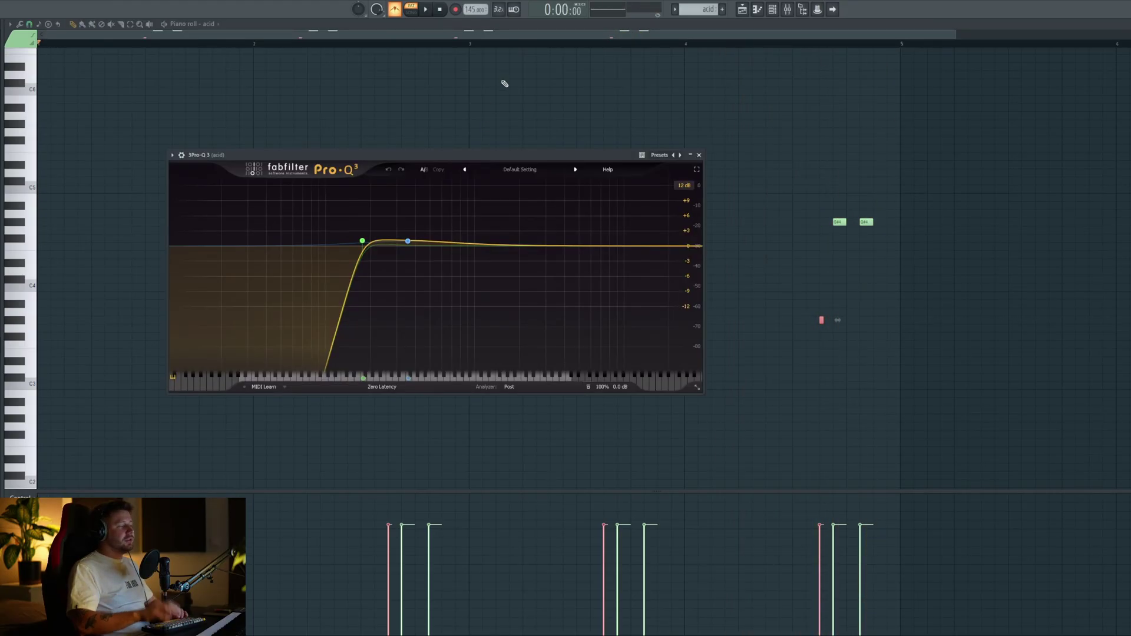
{"action": "key", "text": "space"}
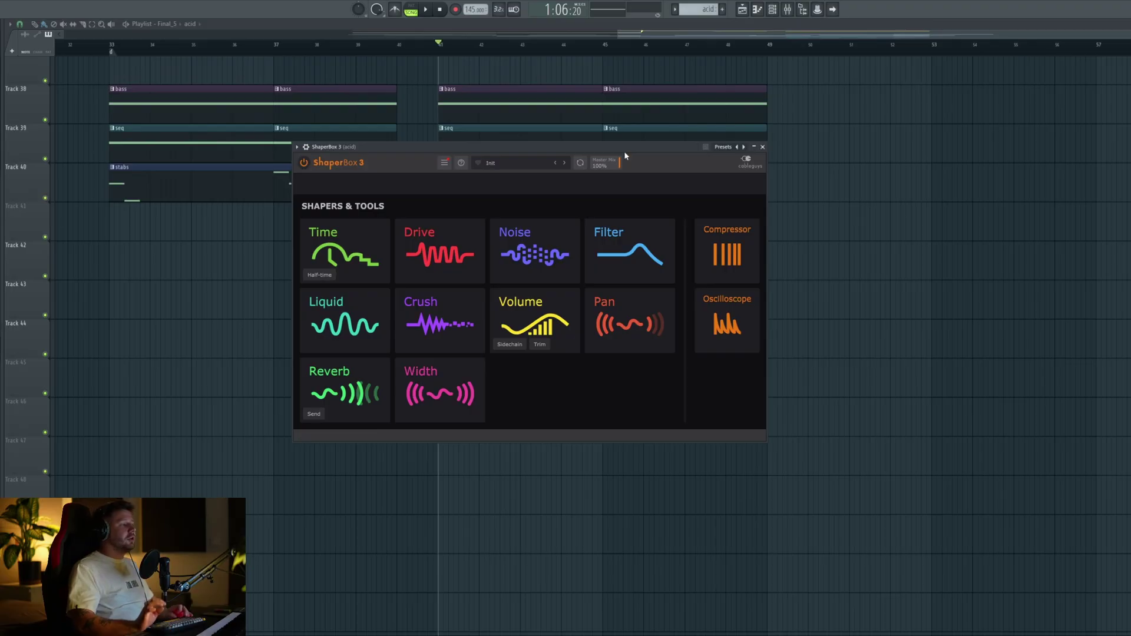
Add a Pan shaper with a 2-bar sine curve to the acid's ShaperBox 3 and play the drop from bar 41.
{"action": "left_click", "coordinate": [628, 311]}
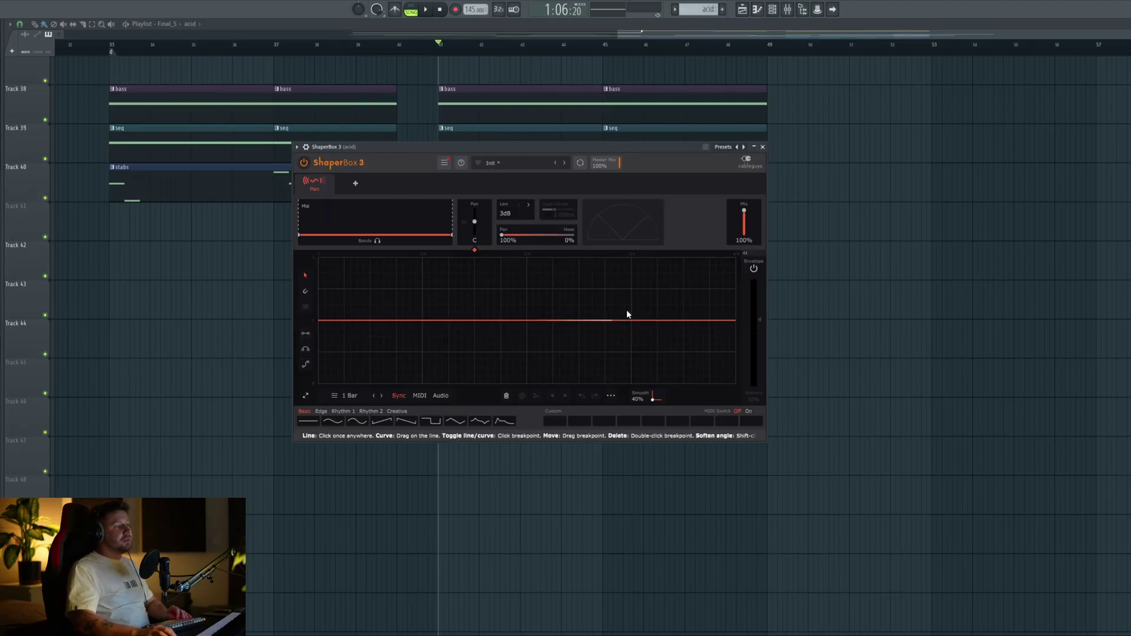
{"action": "left_click_drag", "start_coordinate": [517, 151], "coordinate": [509, 114]}
{"action": "left_click", "coordinate": [323, 384]}
{"action": "left_click", "coordinate": [372, 358]}
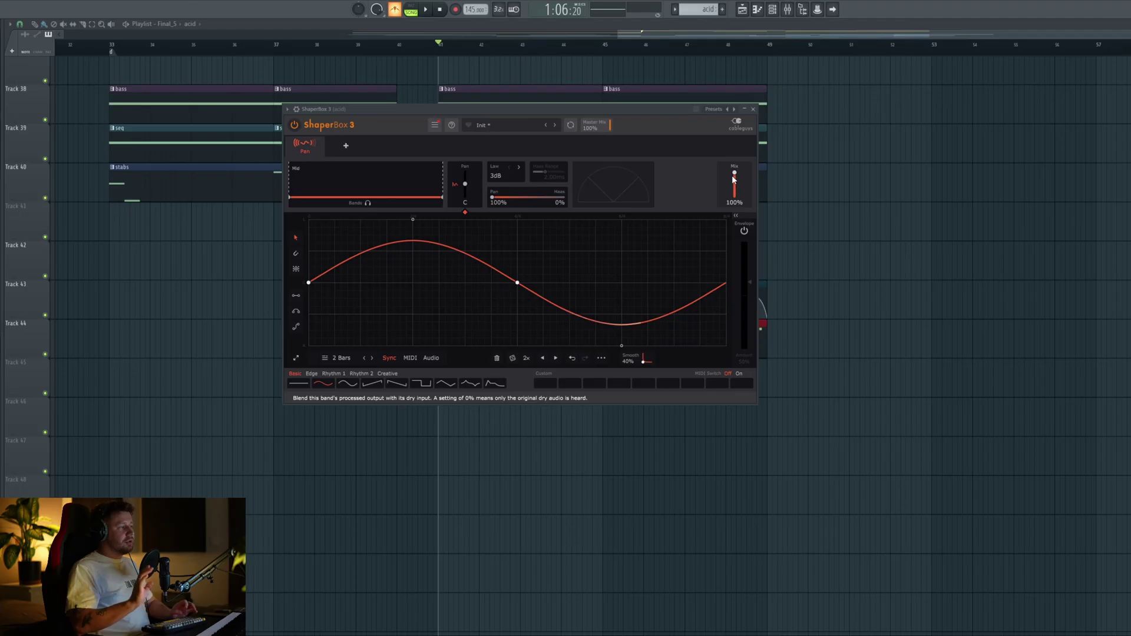
{"action": "mouse_move", "coordinate": [738, 180]}
{"action": "left_mouse_down"}
{"action": "mouse_move", "coordinate": [737, 191]}
{"action": "mouse_move", "coordinate": [734, 179]}
{"action": "left_mouse_up"}
{"action": "key", "text": "space"}
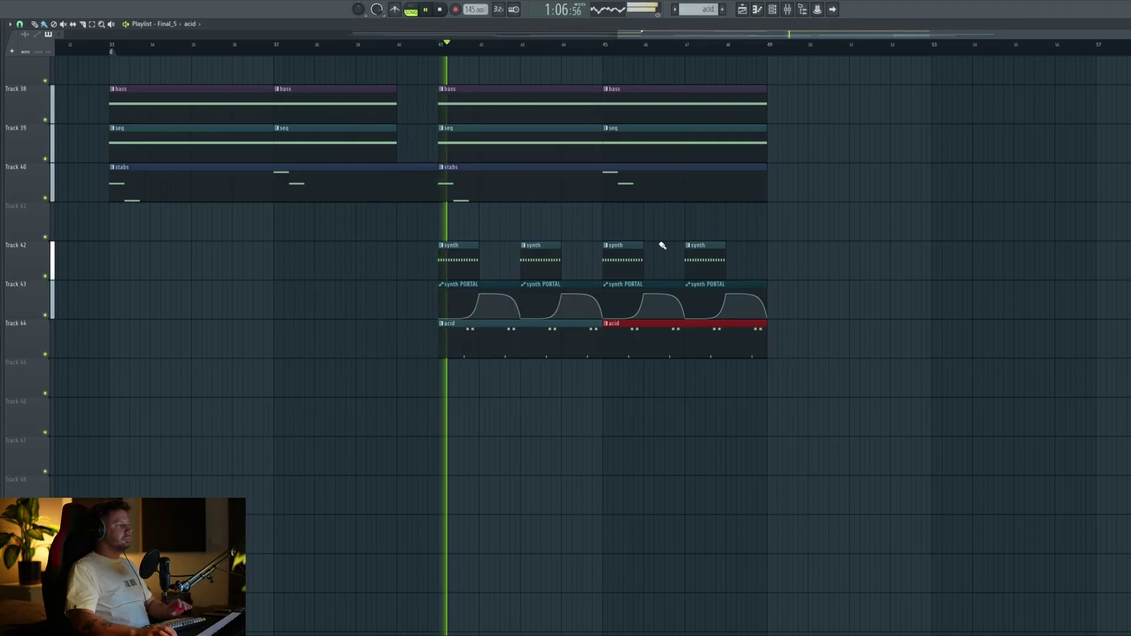
Listen to the drop vocal on Track 5 with its Trance Gate and Kickstart 2 effects.
{"action": "scroll", "coordinate": [683, 276], "scroll_direction": "up", "scroll_amount": 2}
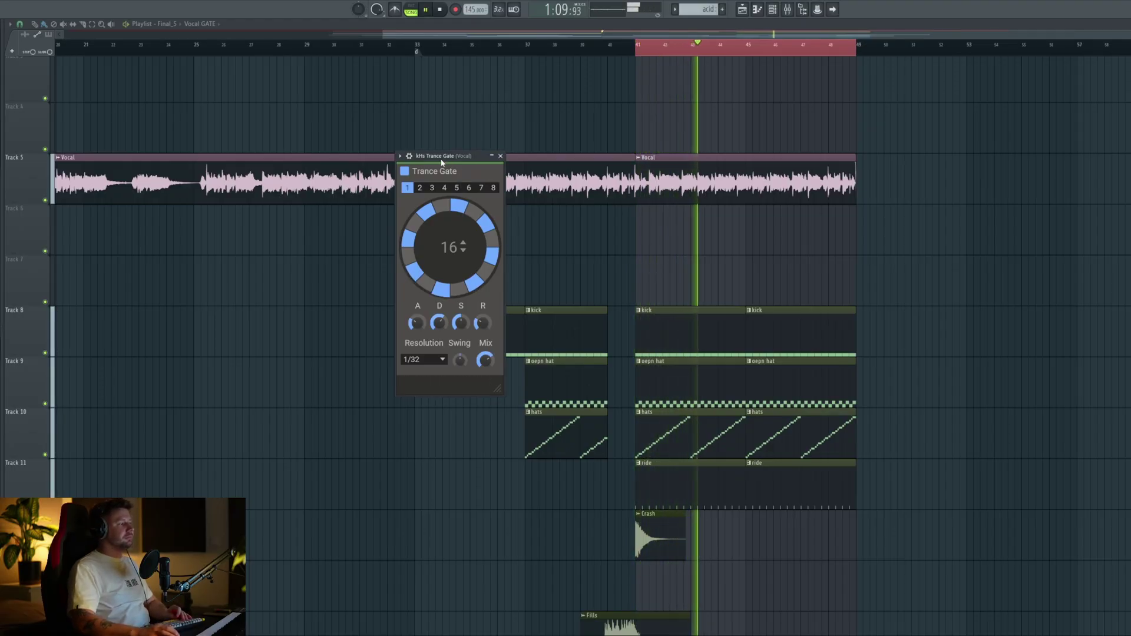
{"action": "key", "text": "space"}
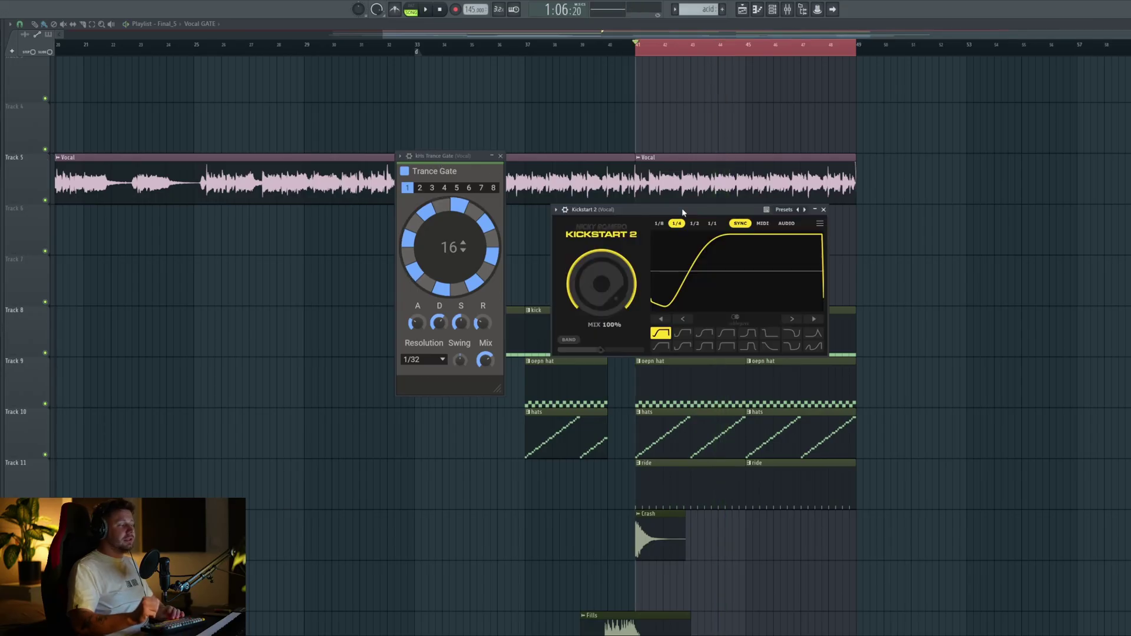
{"action": "key", "text": "space"}
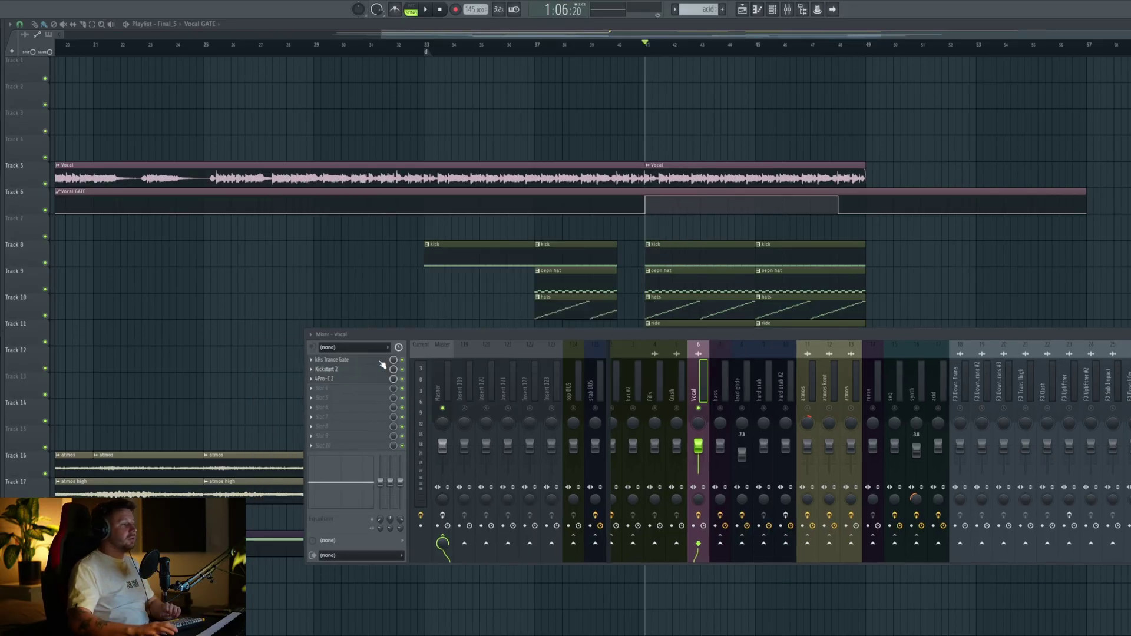
Examine the Vocal mixer channel's effect chain and play the vocal into the drop from bar 40.
{"action": "left_click", "coordinate": [689, 453]}
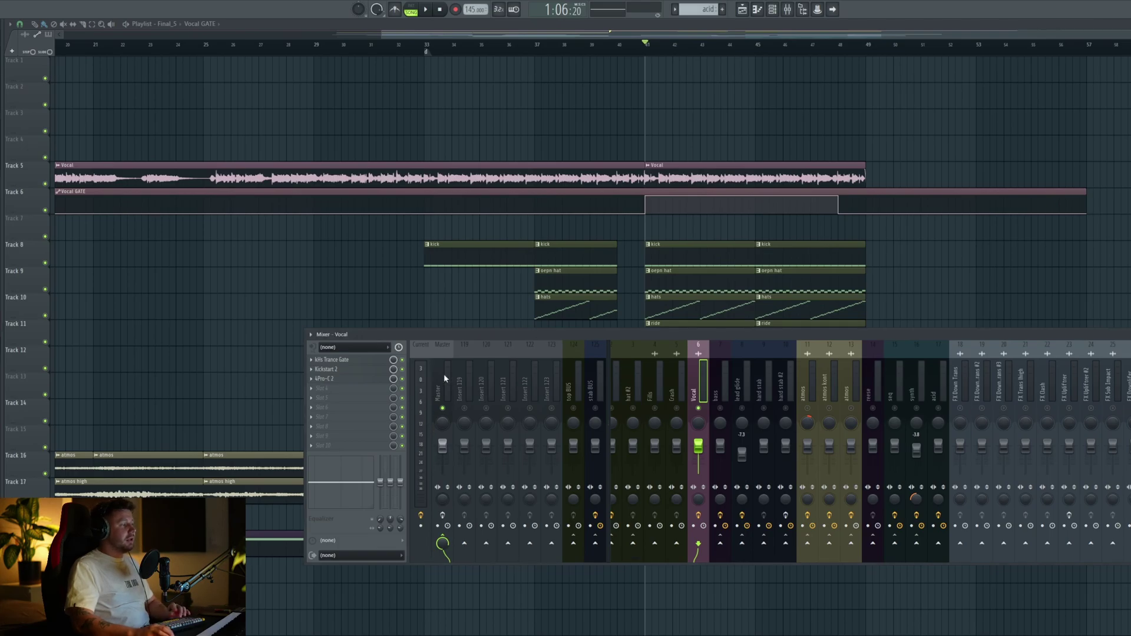
{"action": "left_click_drag", "start_coordinate": [455, 332], "coordinate": [453, 332]}
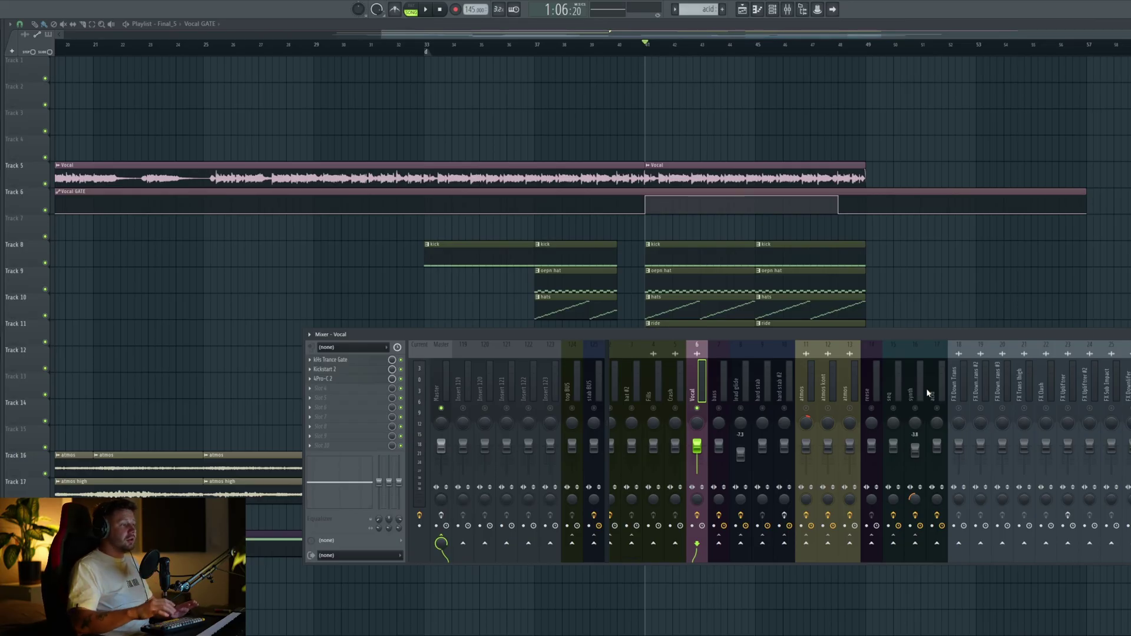
{"action": "key", "text": "space"}
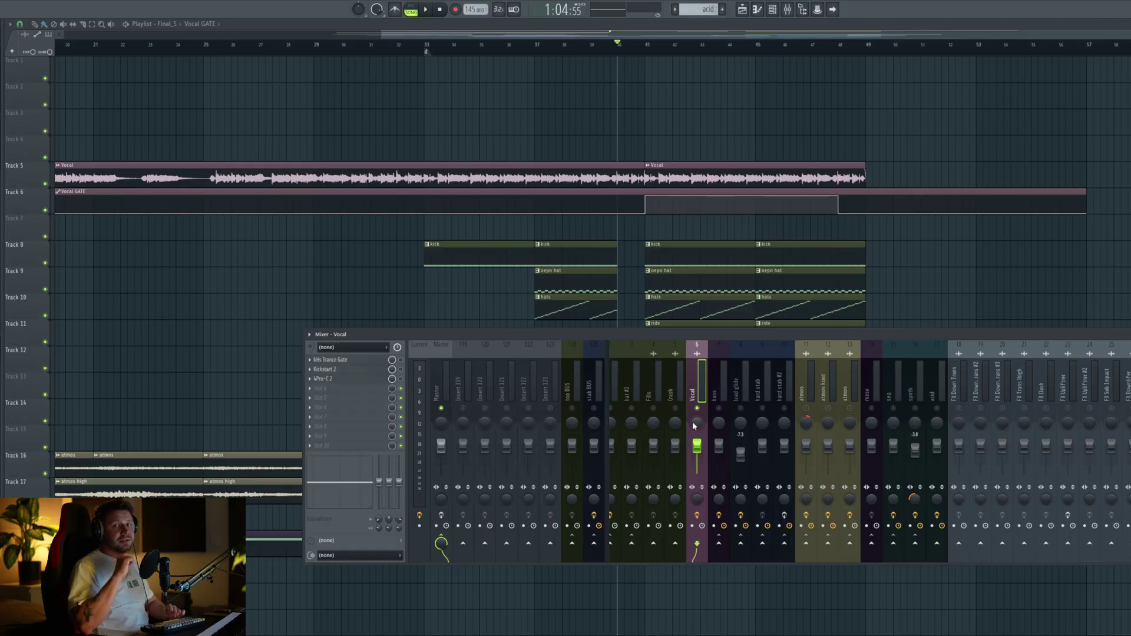
{"action": "key", "text": "space"}
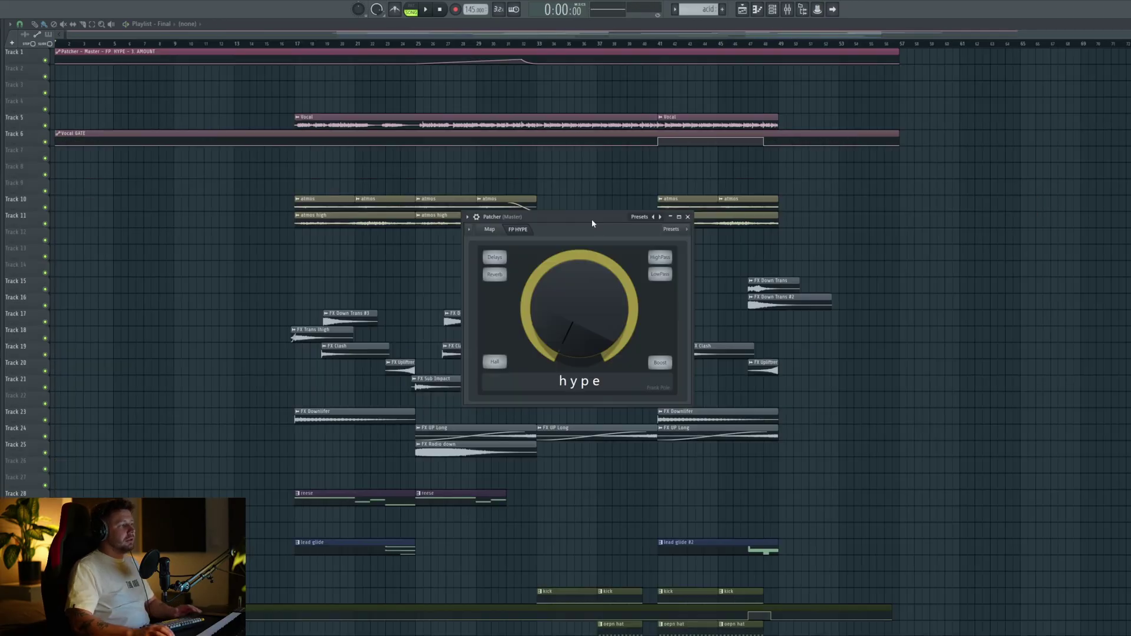
Play the intro build-up from bar 29 to hear the hype Patcher effect on the master.
{"action": "left_click_drag", "start_coordinate": [592, 219], "coordinate": [583, 228]}
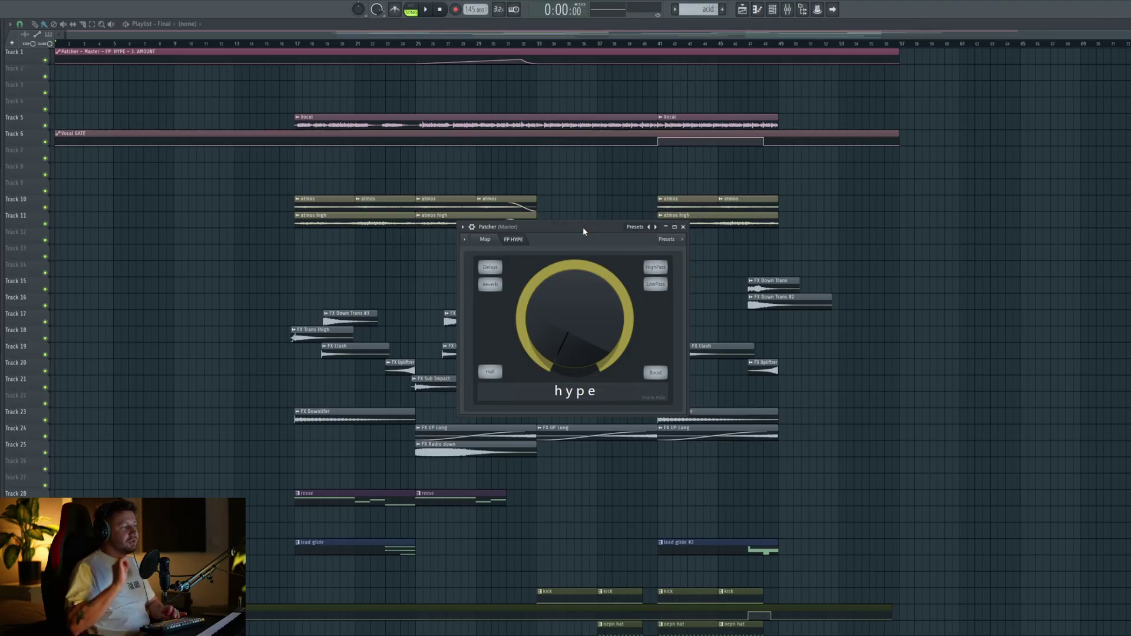
{"action": "left_click", "coordinate": [494, 46]}
{"action": "key", "text": "space"}
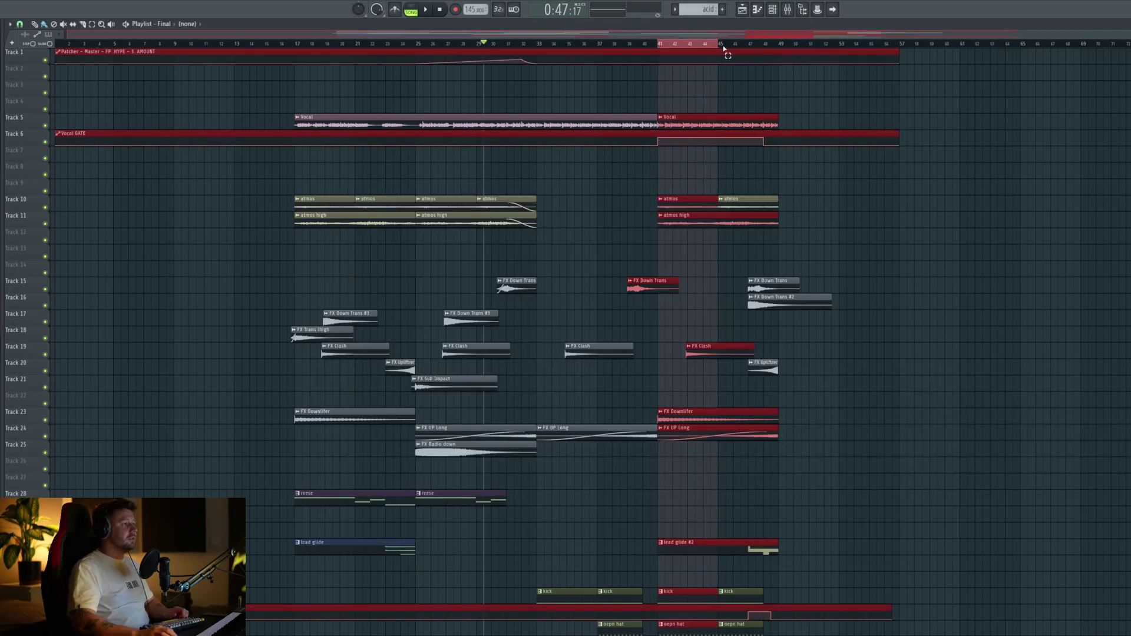
Loop bars 41 to 45 and raise the gain of the master's Pro-L 2 limiter to +5.0 dB.
{"action": "left_click", "coordinate": [671, 50]}
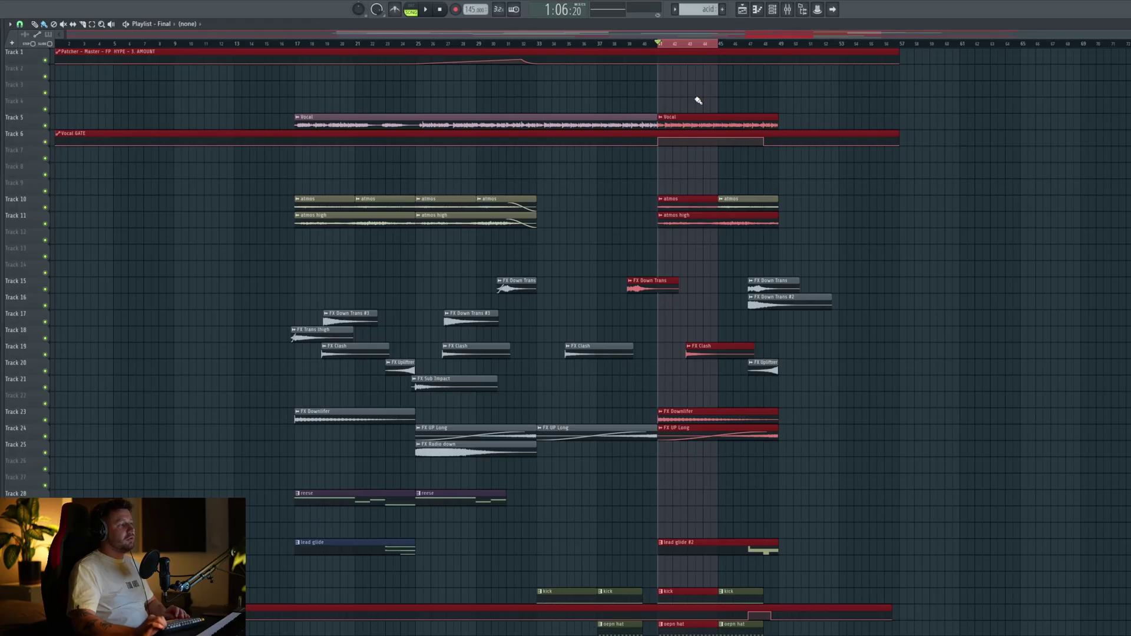
{"action": "left_click", "coordinate": [787, 8]}
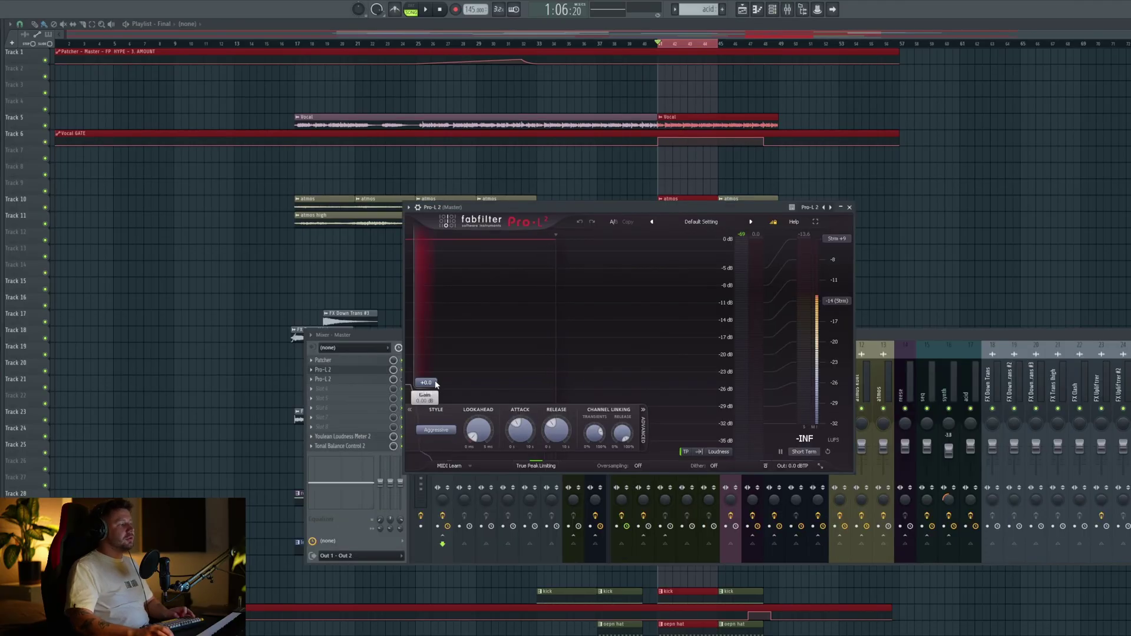
{"action": "mouse_move", "coordinate": [437, 384]}
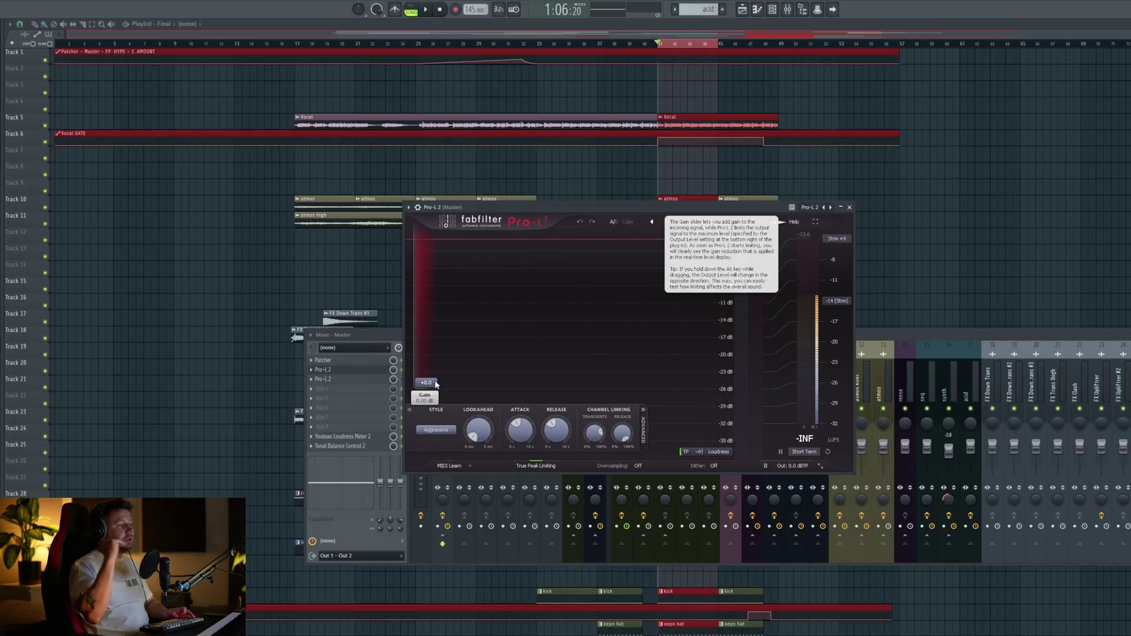
{"action": "key", "text": "space"}
{"action": "left_click_drag", "start_coordinate": [423, 383], "coordinate": [439, 365]}
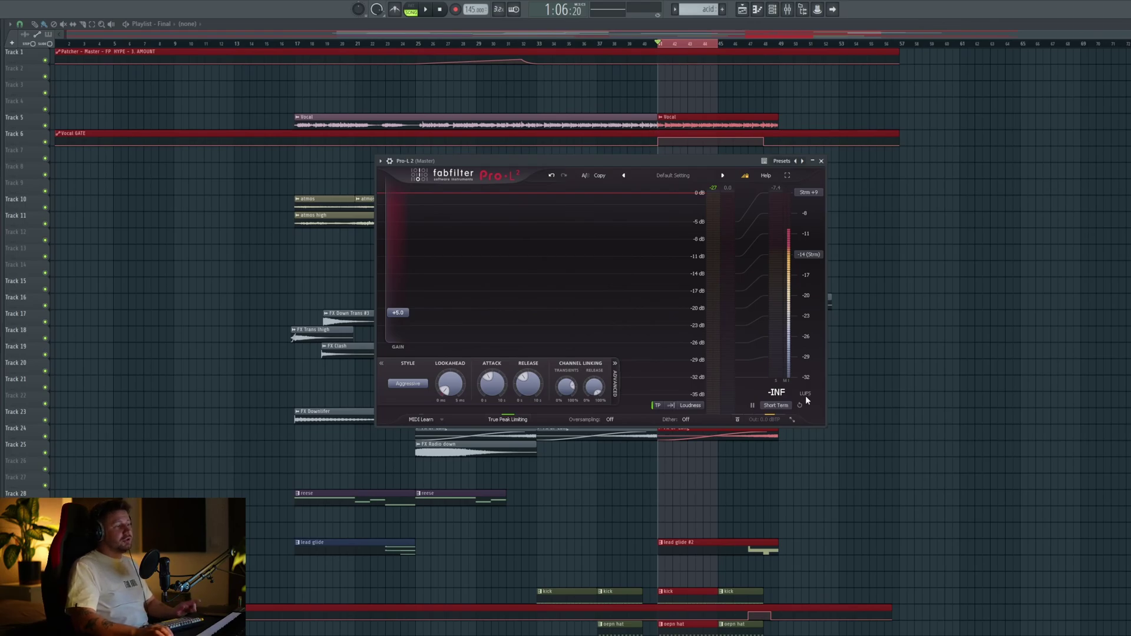
Check the short-term loudness in the master's Pro-L 2 while playing the looped drop from bar 41.
{"action": "key", "text": "space"}
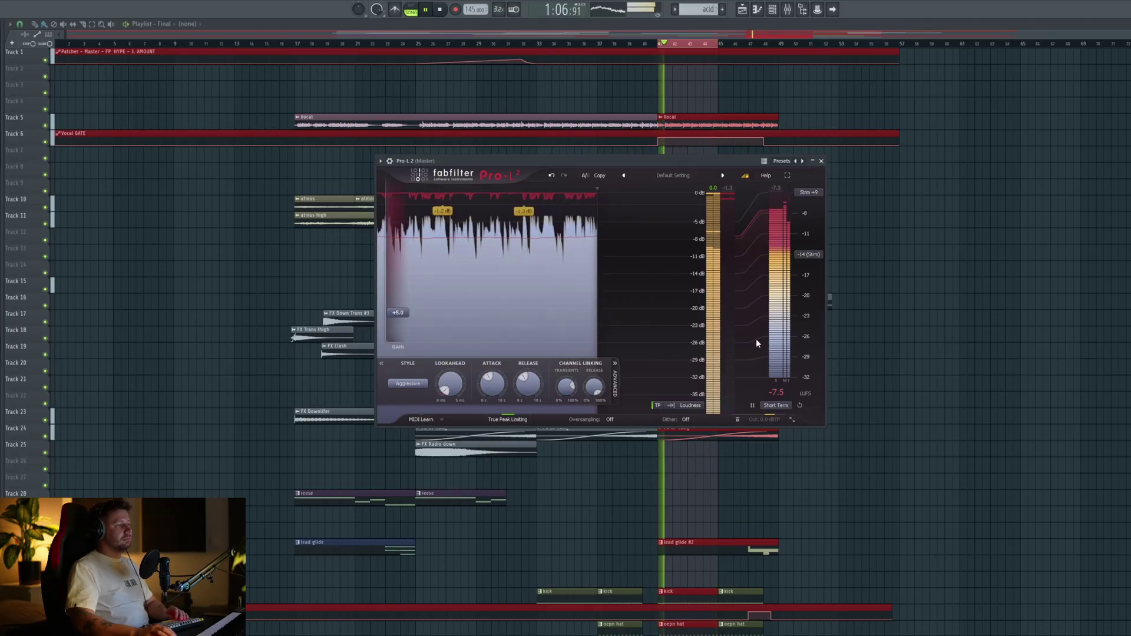
{"action": "key", "text": "space"}
{"action": "mouse_move", "coordinate": [769, 417]}
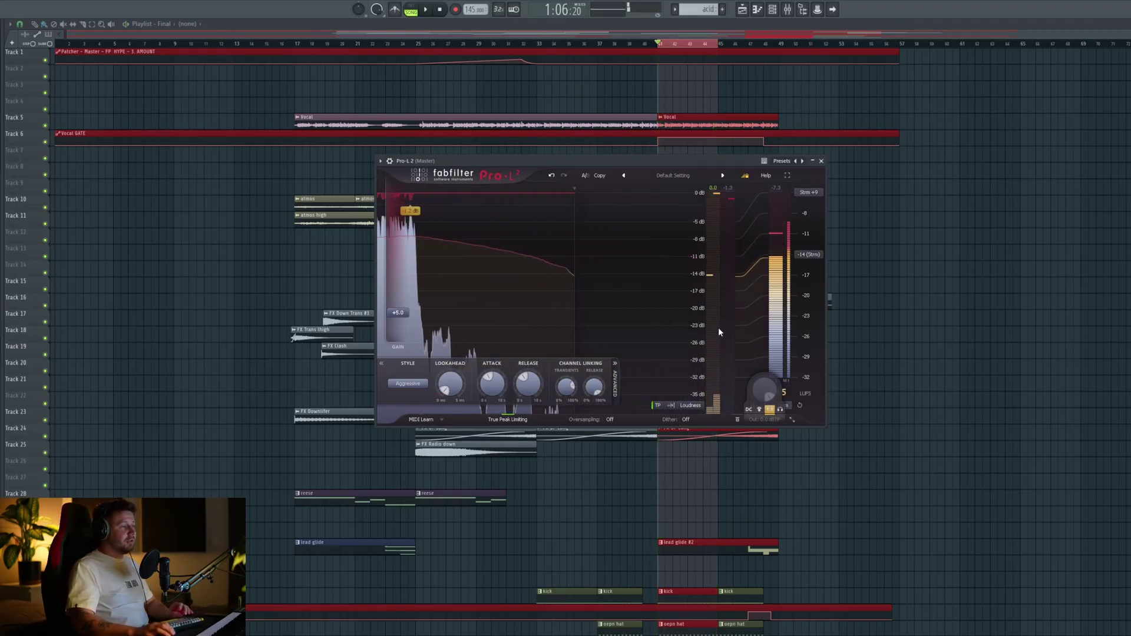